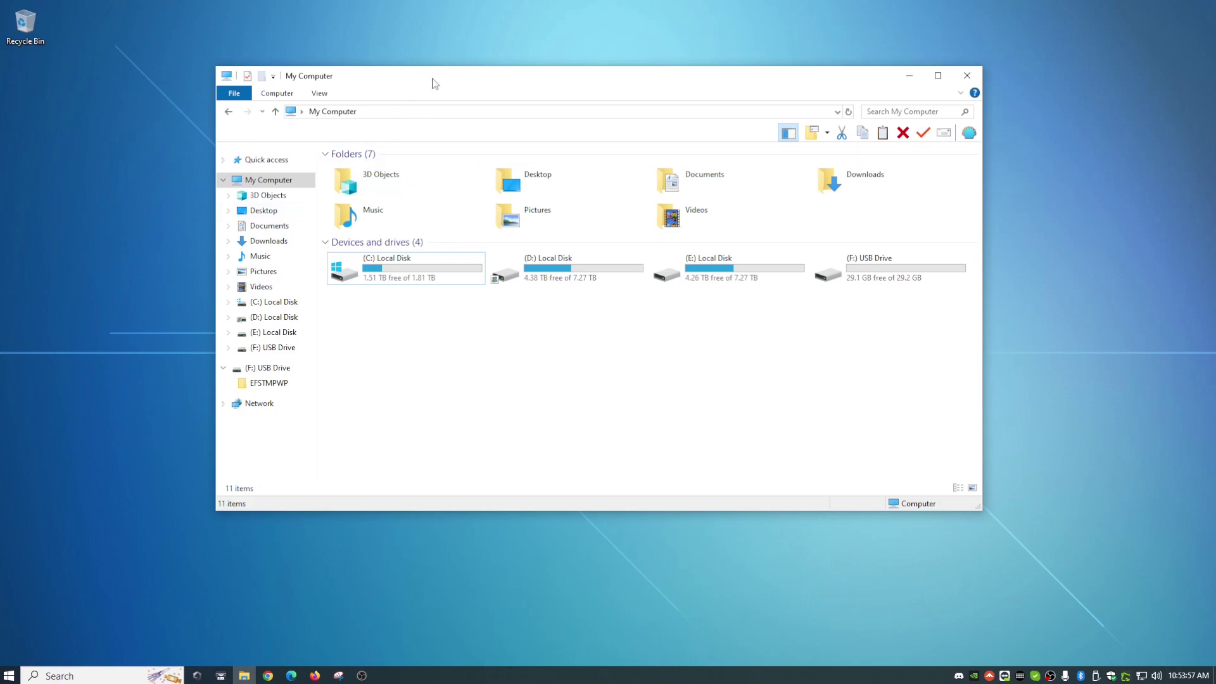
- Launch Disk Cleanup from a 'disk' search, keep drive C: selected, and close it without cleaning
left_click_drag(430, 82, 413, 89)
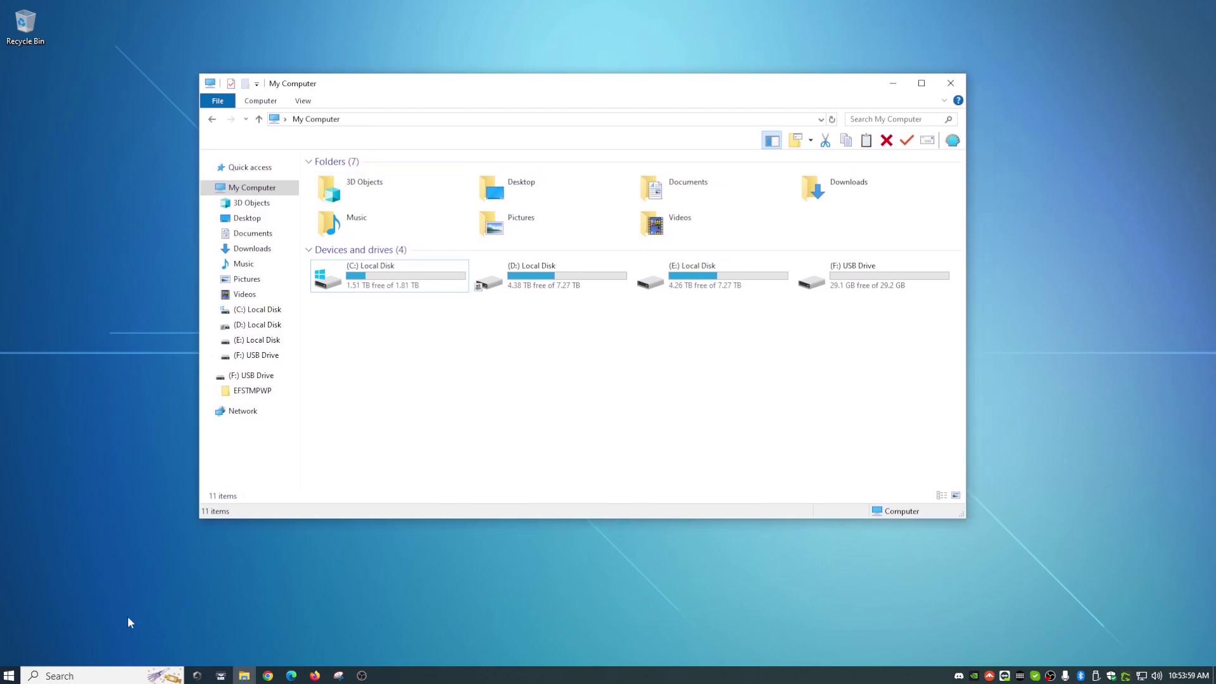
left_click(111, 677)
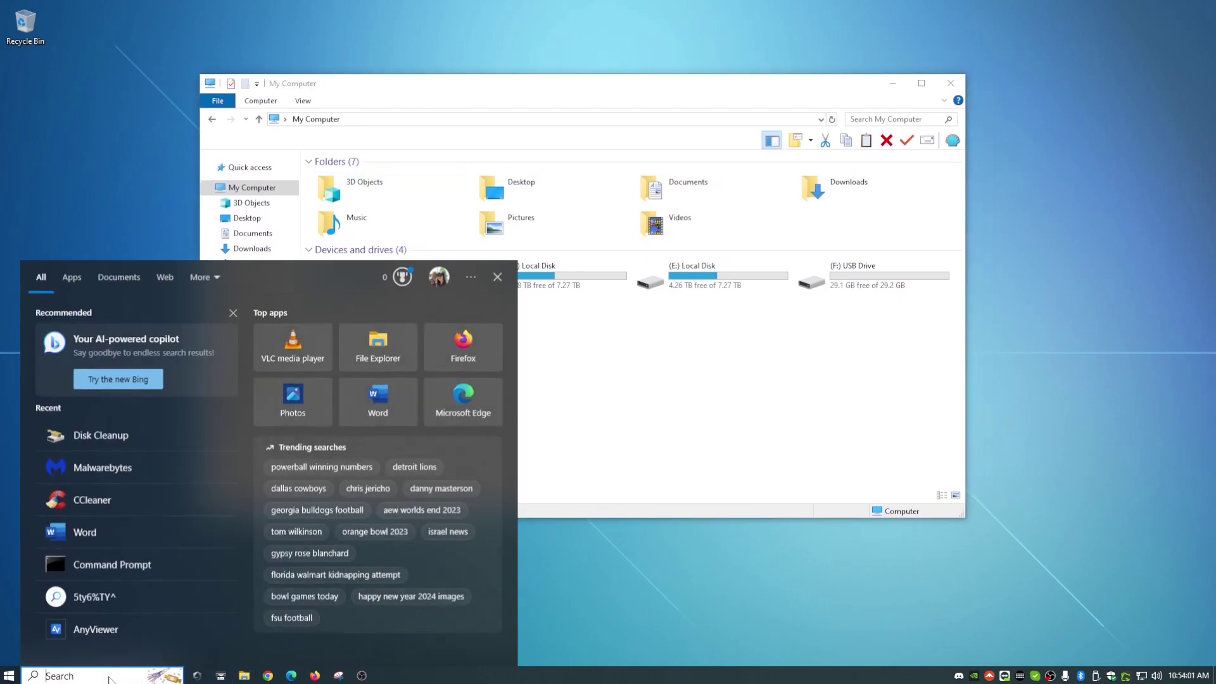
type("disk")
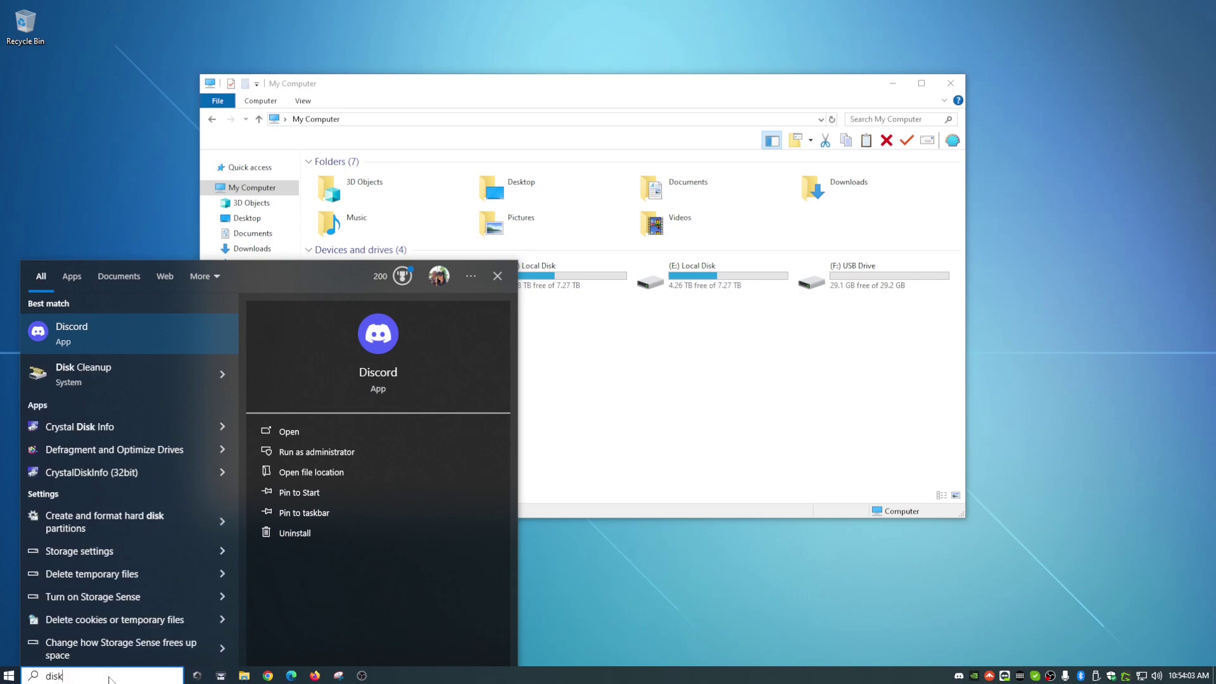
left_click(109, 374)
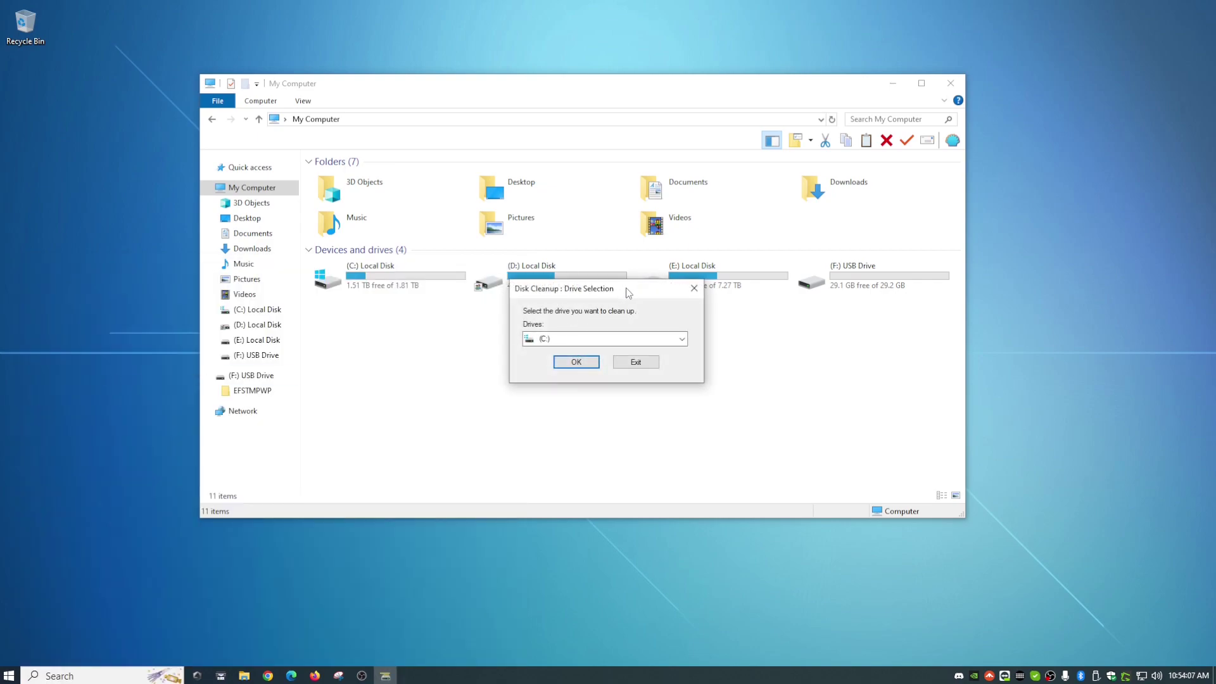
left_click_drag(626, 293, 543, 339)
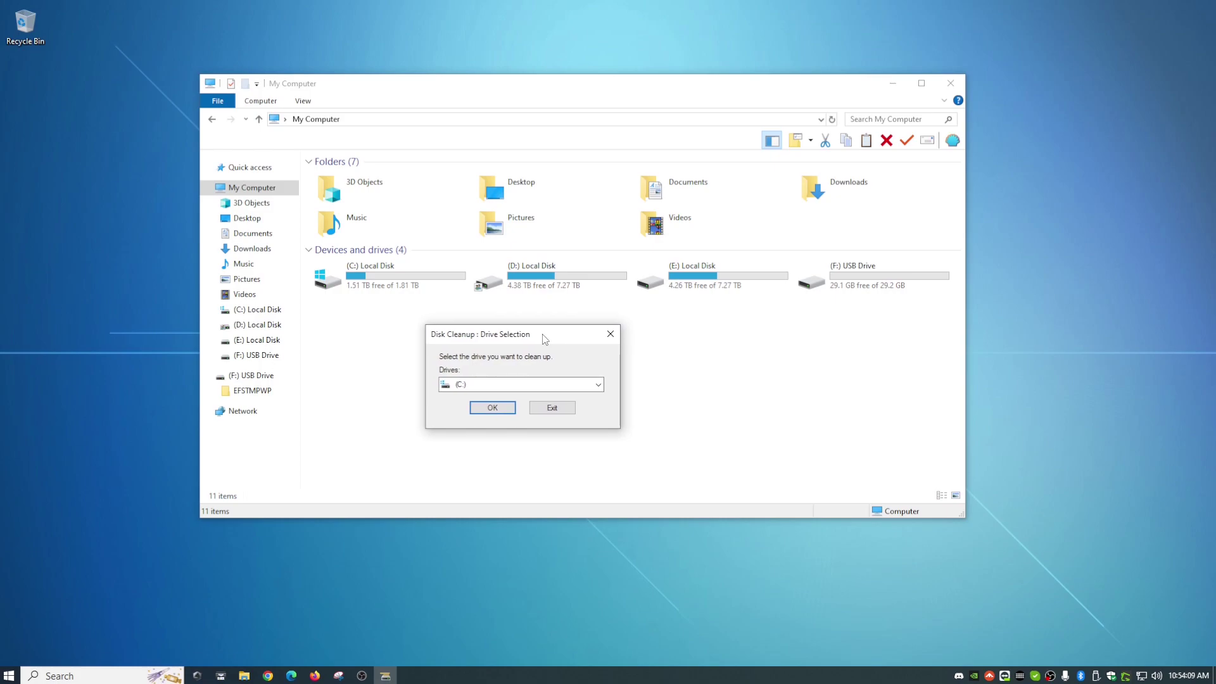
left_click(596, 384)
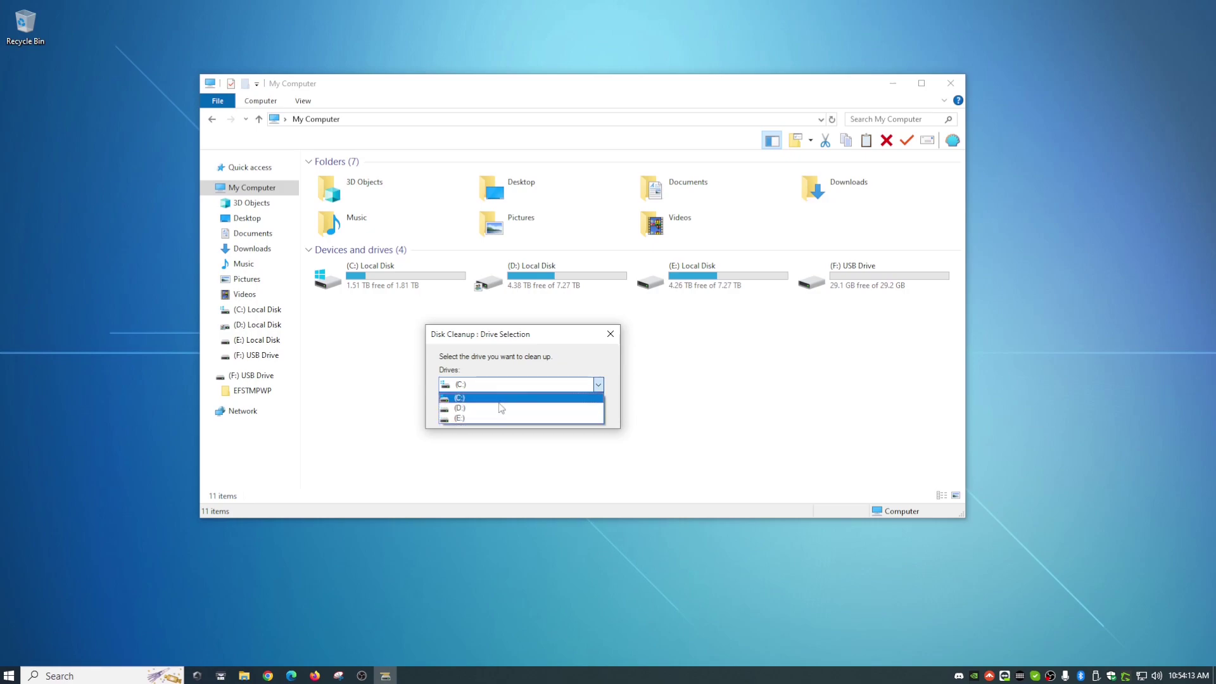
left_click(526, 398)
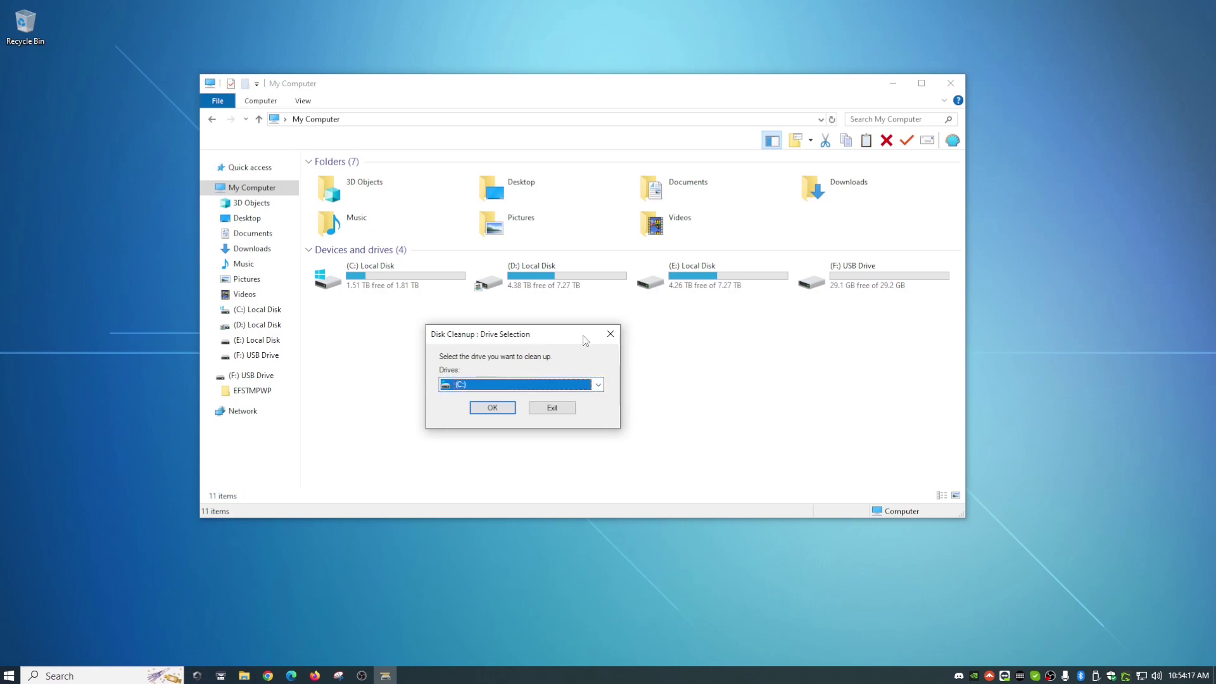
left_click(611, 333)
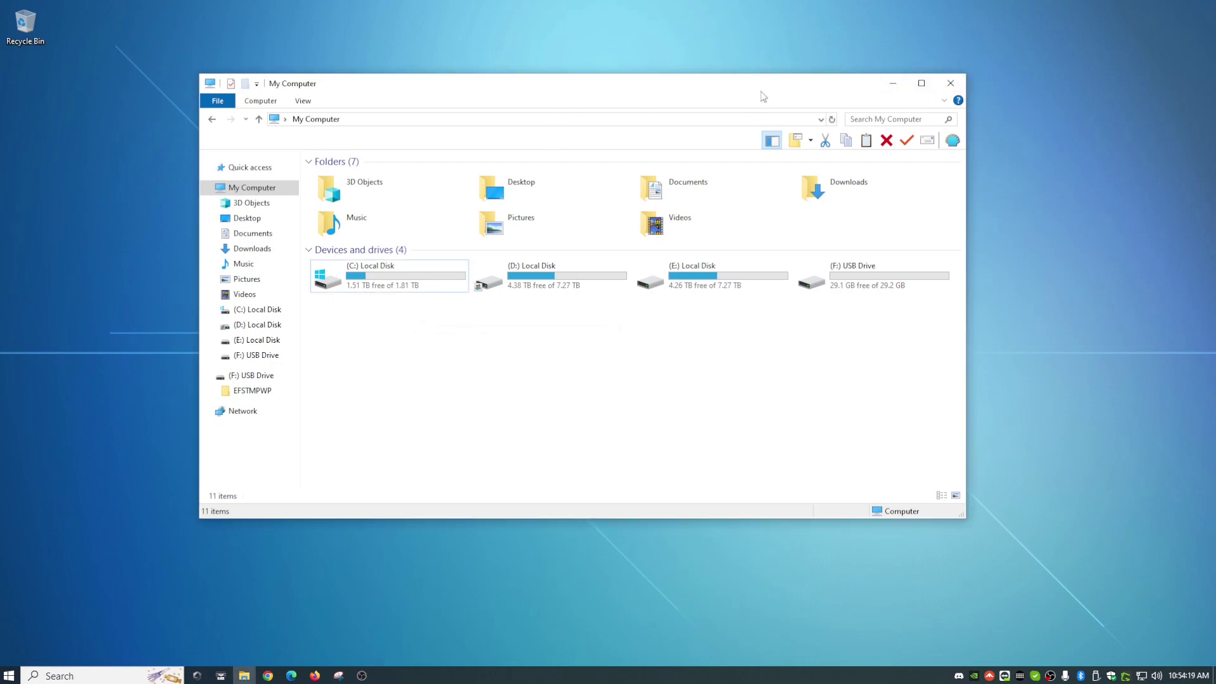
- Confirm the C: drive's context menu has no Cleanup entry, then switch to the MediaFire browser page
left_click_drag(758, 90, 742, 85)
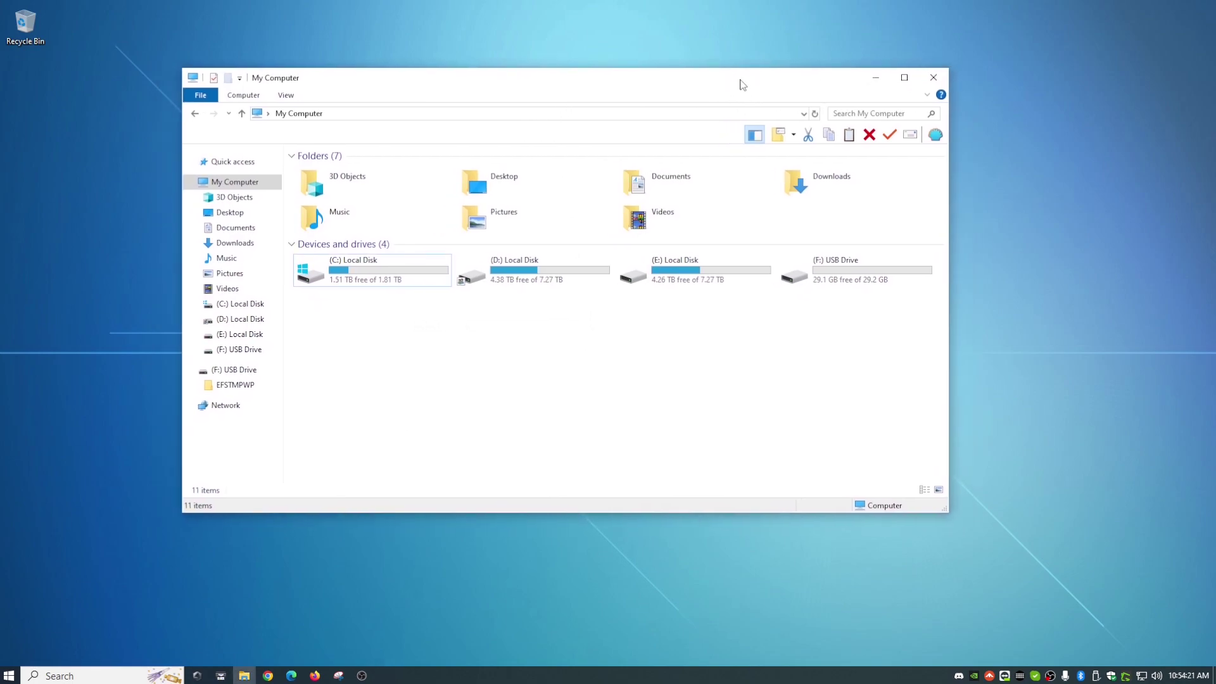
left_click(381, 275)
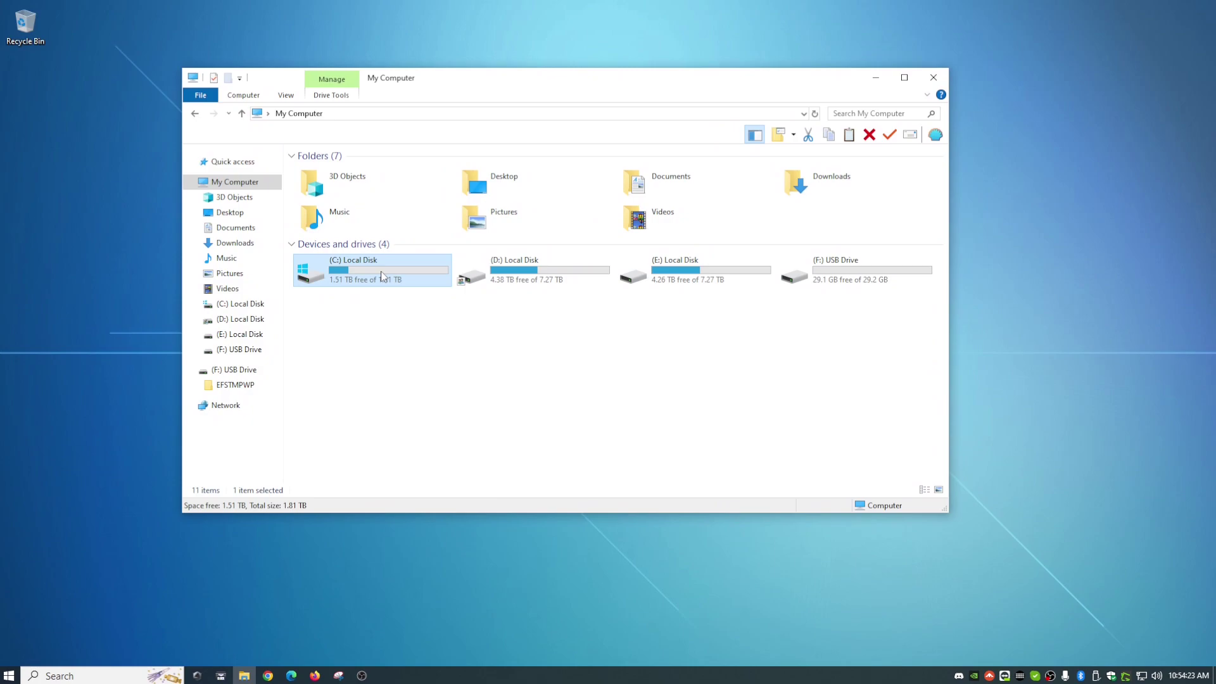
right_click(382, 275)
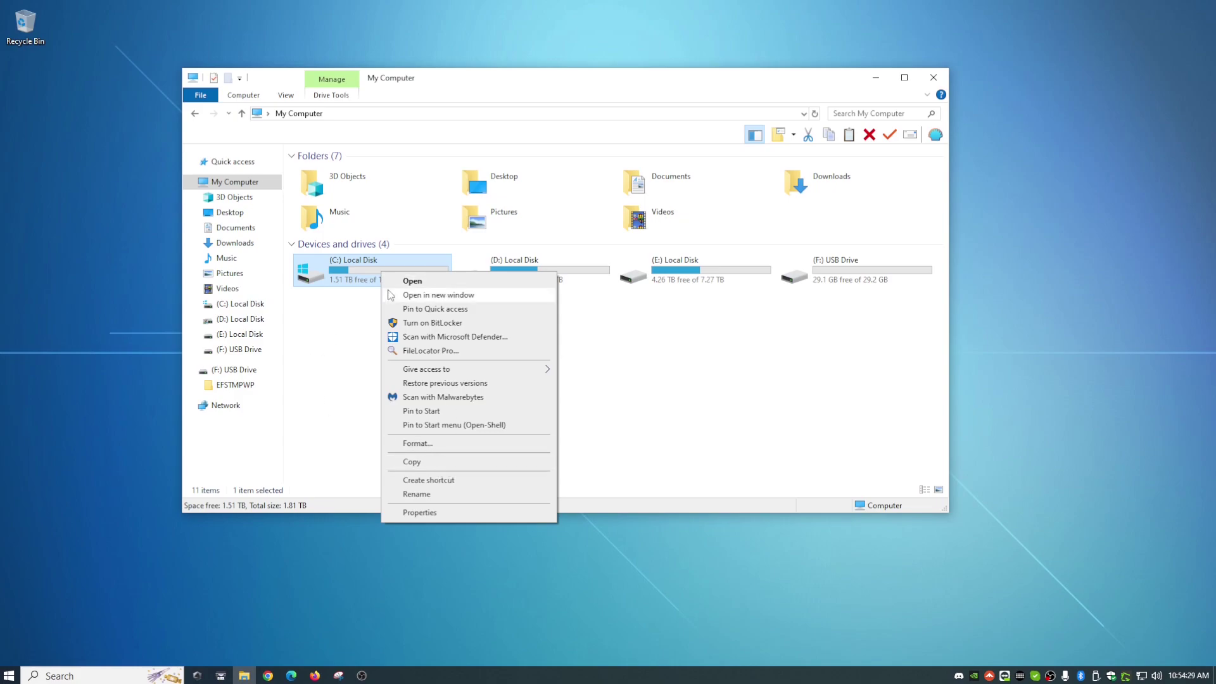
left_click(704, 373)
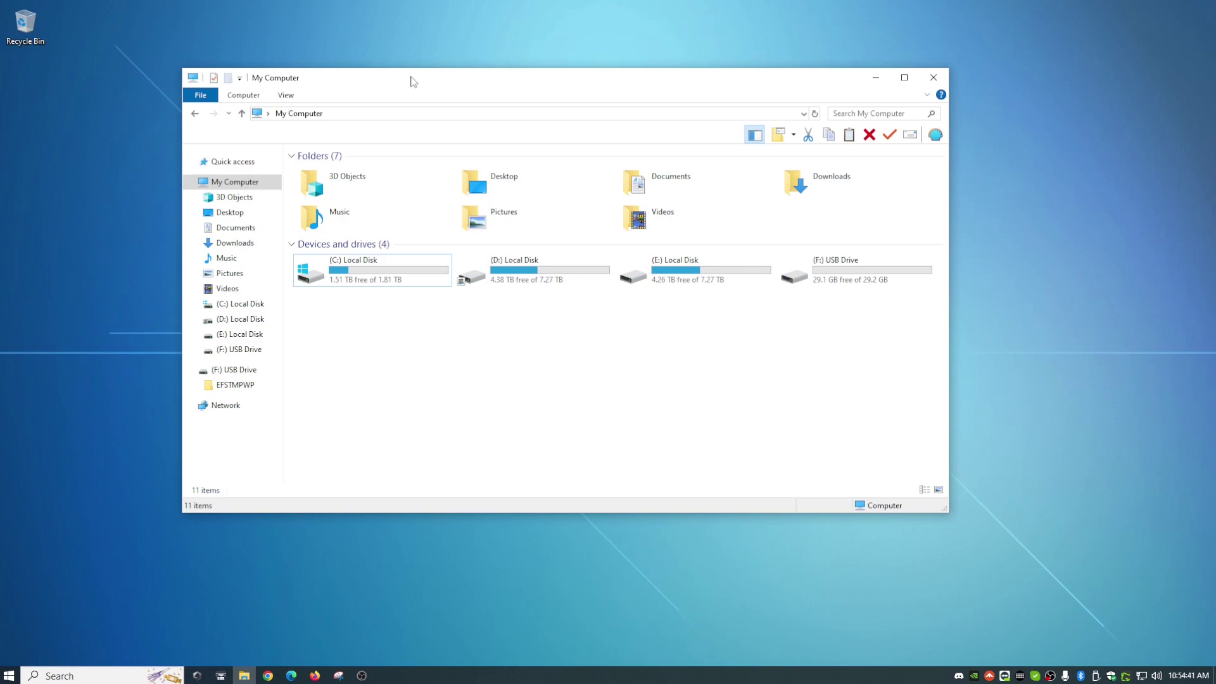
left_click(314, 675)
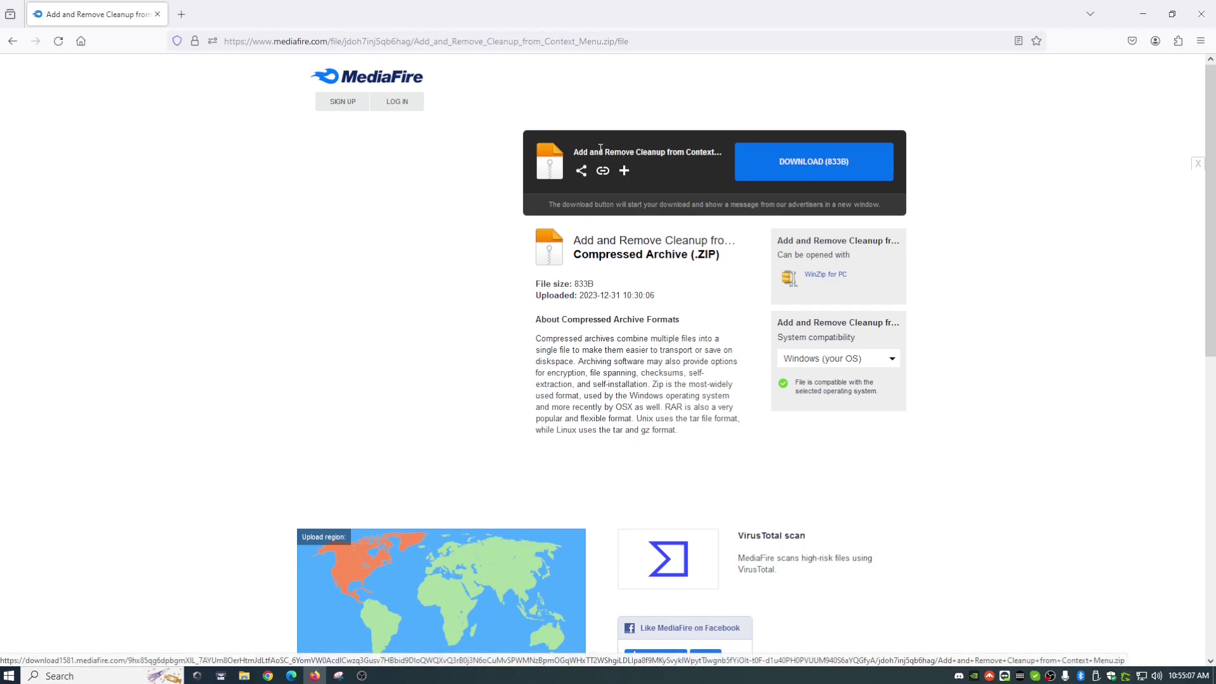
- Save Add_and_Remove_Cleanup_from_Context_Menu.zip to the Desktop, dismissing the fake update popup and add-on prompt
left_click_drag(574, 152, 725, 153)
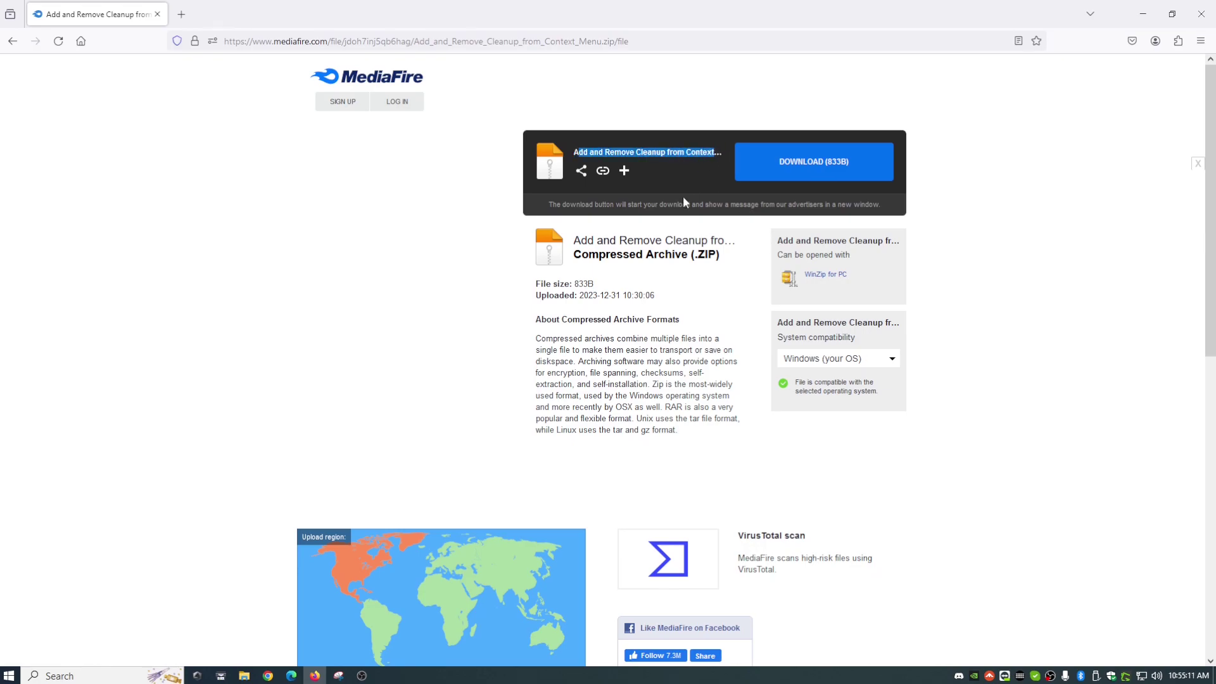
left_click(814, 166)
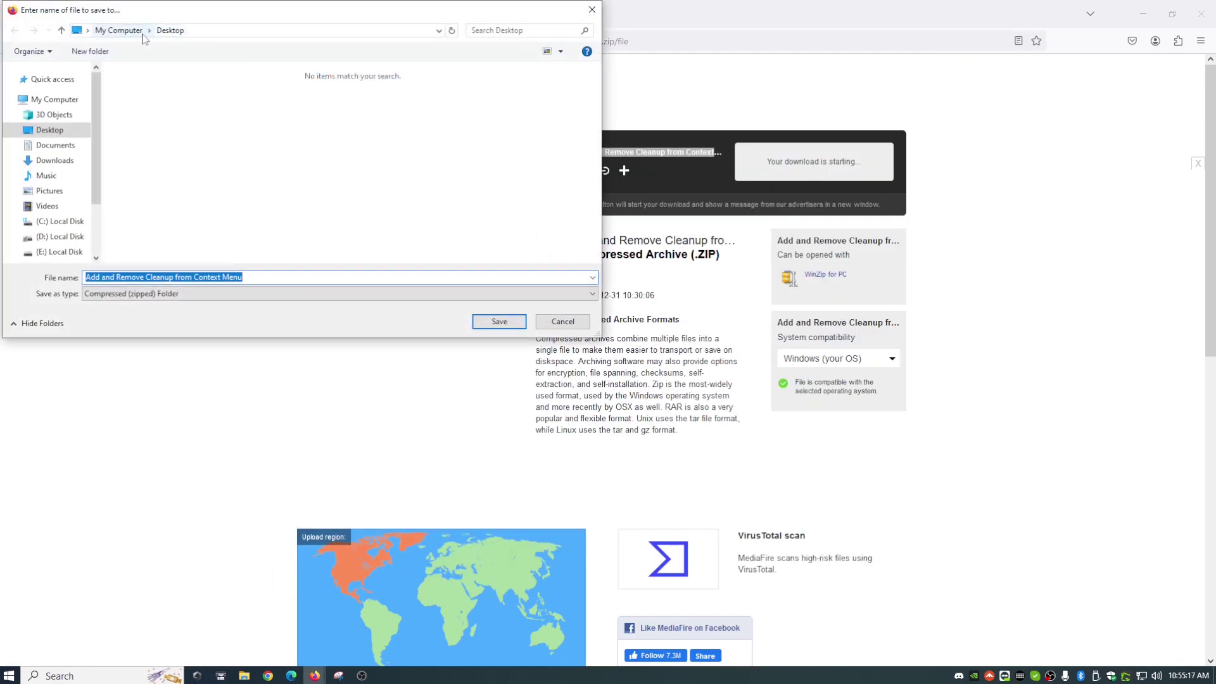
left_click(499, 323)
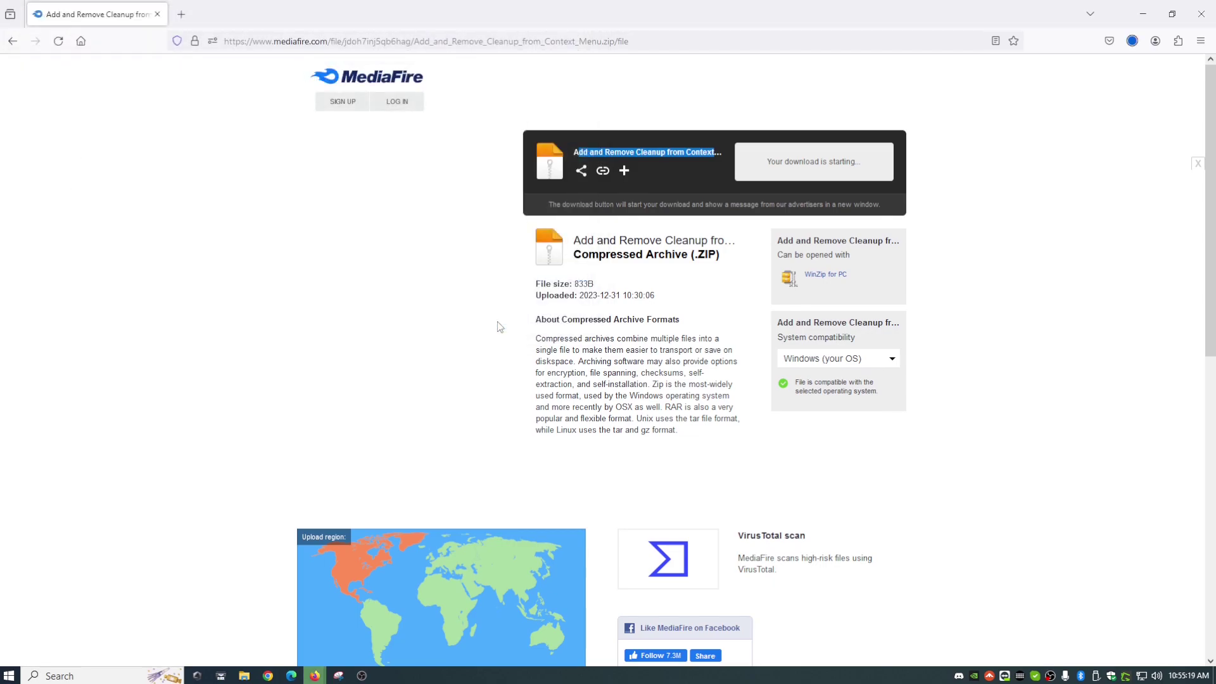
left_click(1142, 14)
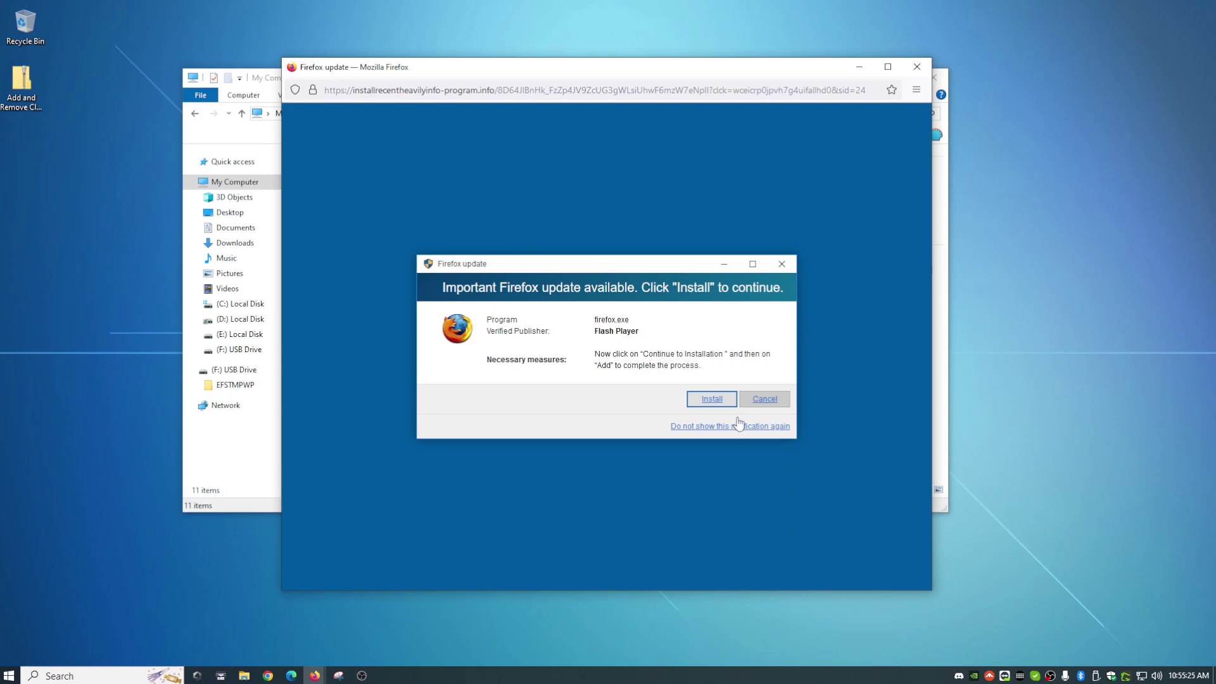
left_click(782, 265)
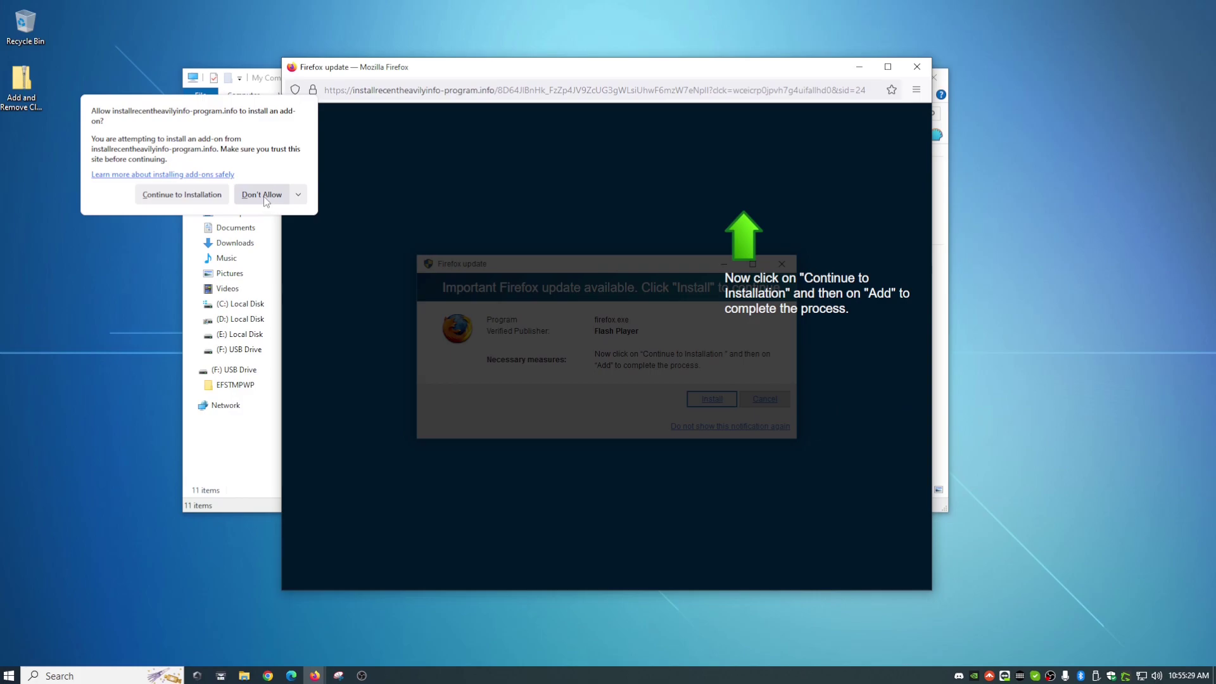
left_click(262, 200)
- Close the browser and open the downloaded zip from the desktop
left_click(918, 67)
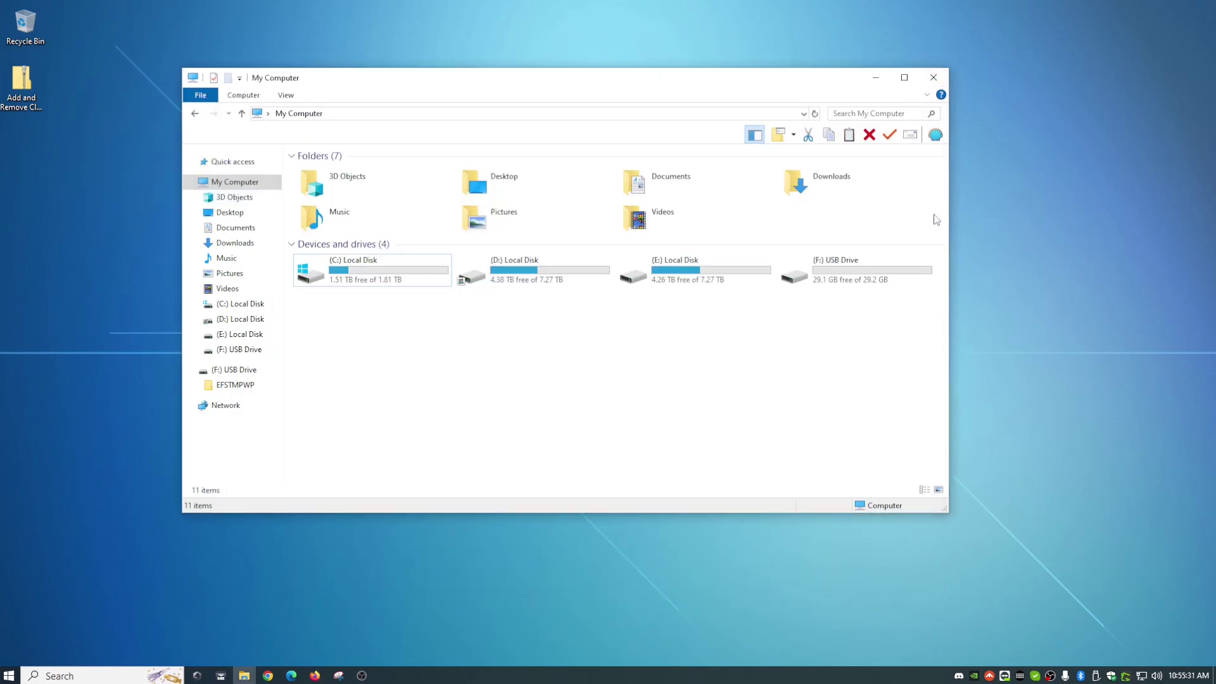
left_click(22, 82)
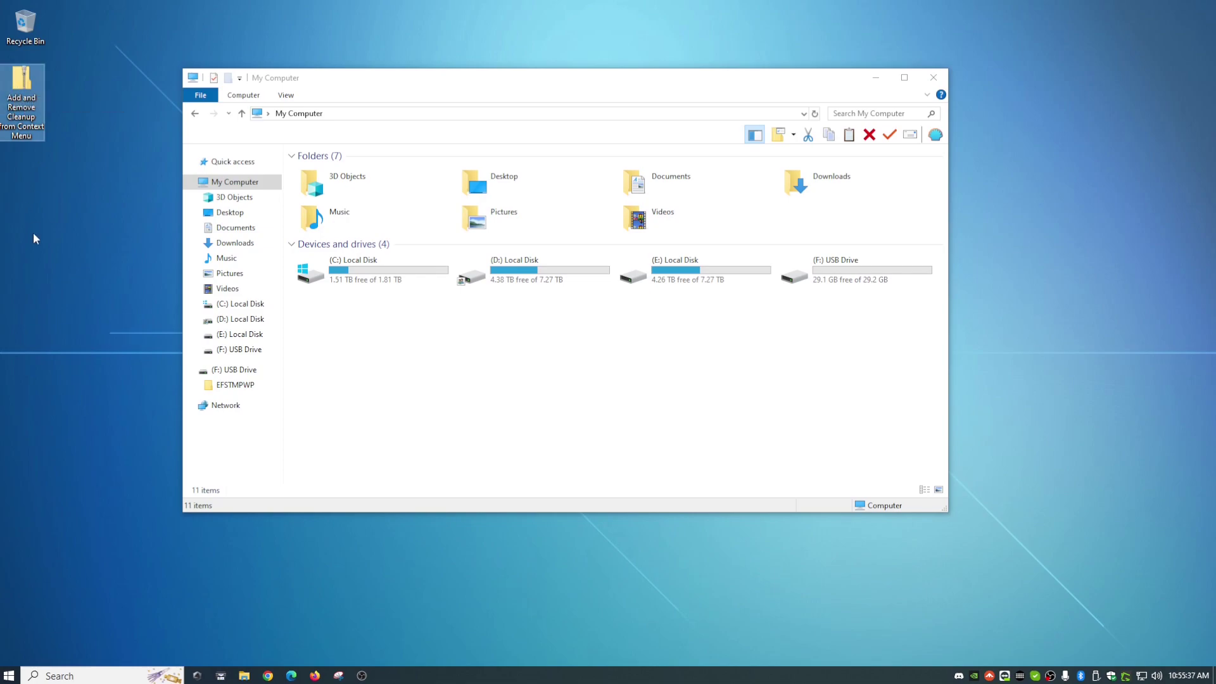
left_click_drag(380, 80, 494, 81)
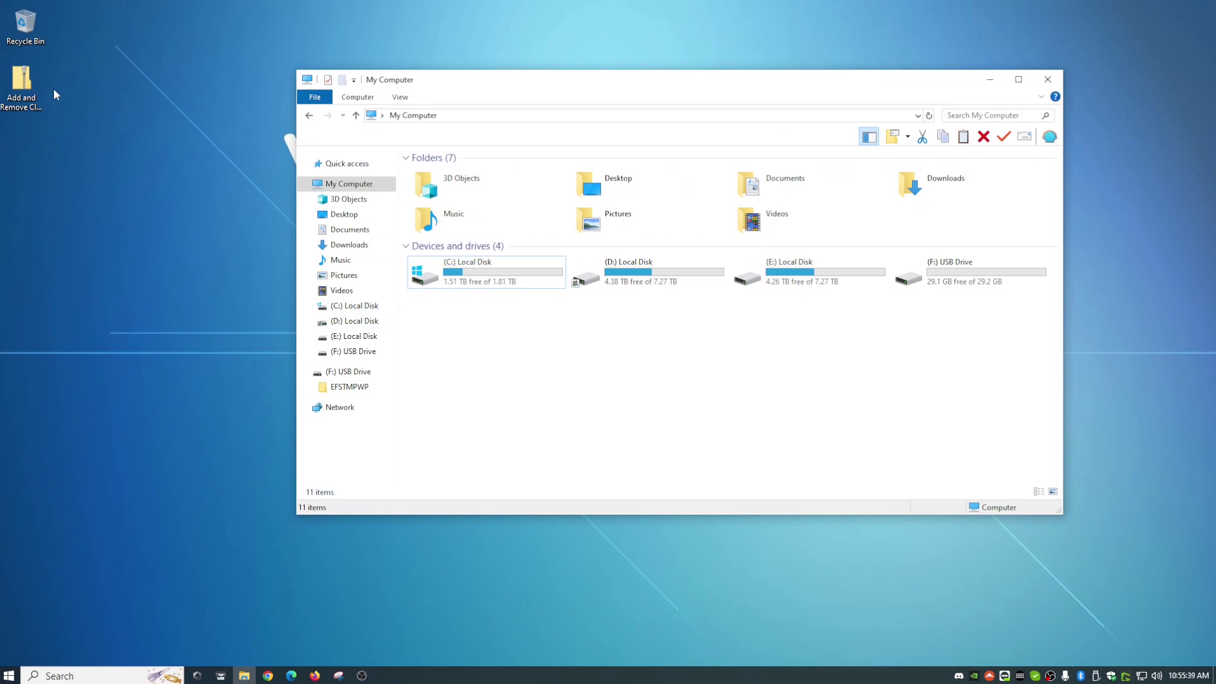
double_click(22, 82)
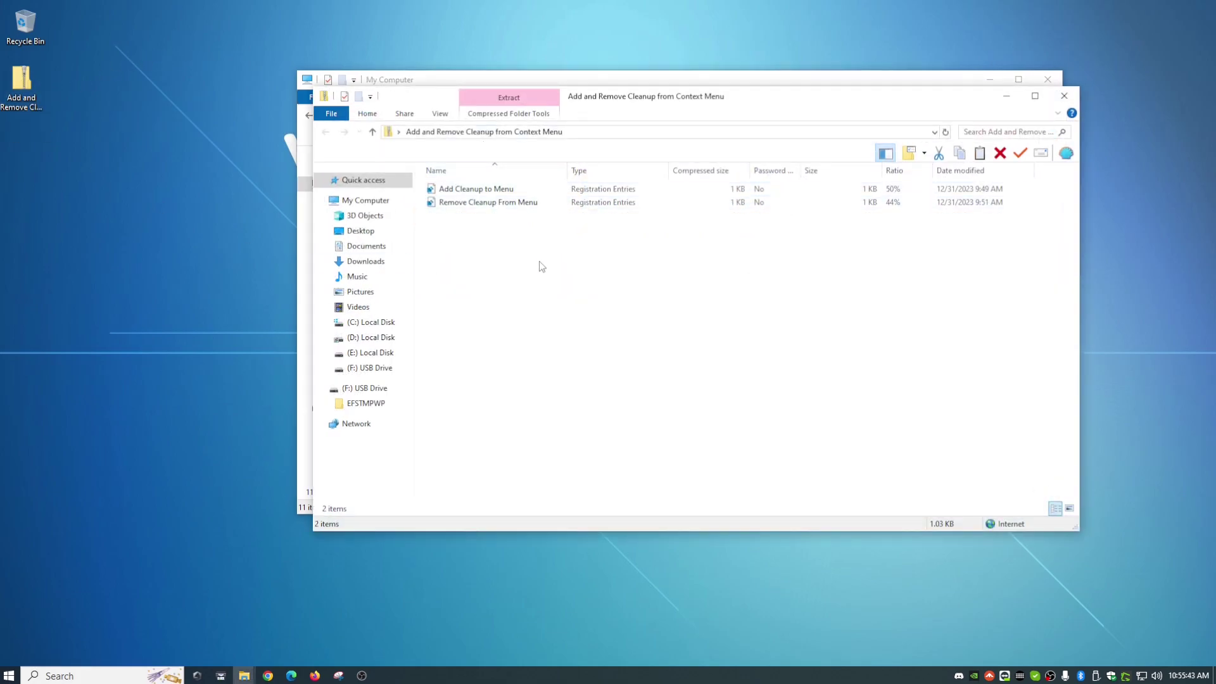
- Copy both .reg files from the zip onto the desktop and close the zip window
left_click_drag(515, 207, 511, 192)
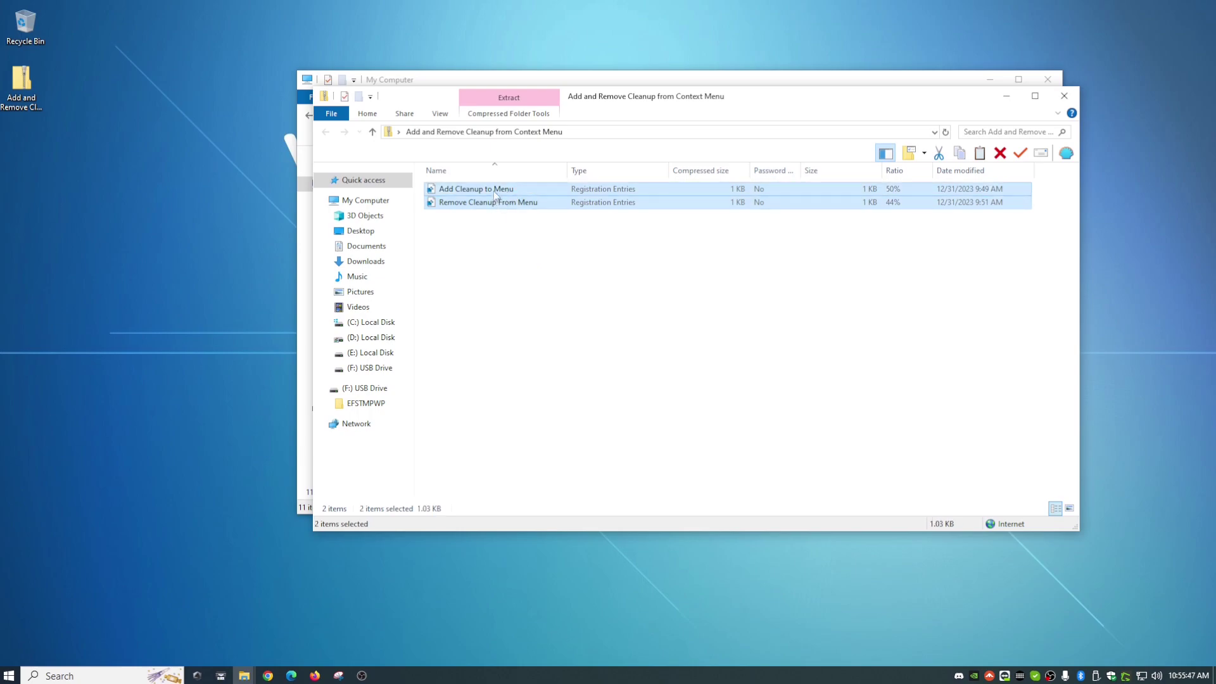
left_click_drag(488, 192, 144, 257)
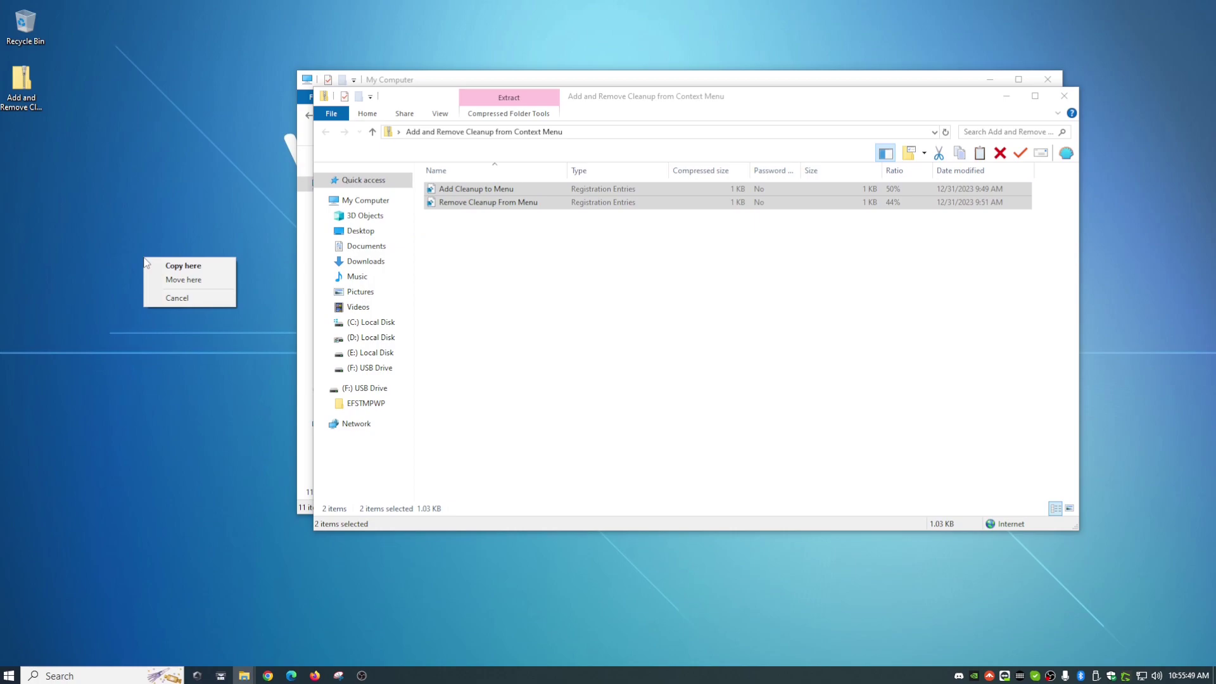
left_click(162, 265)
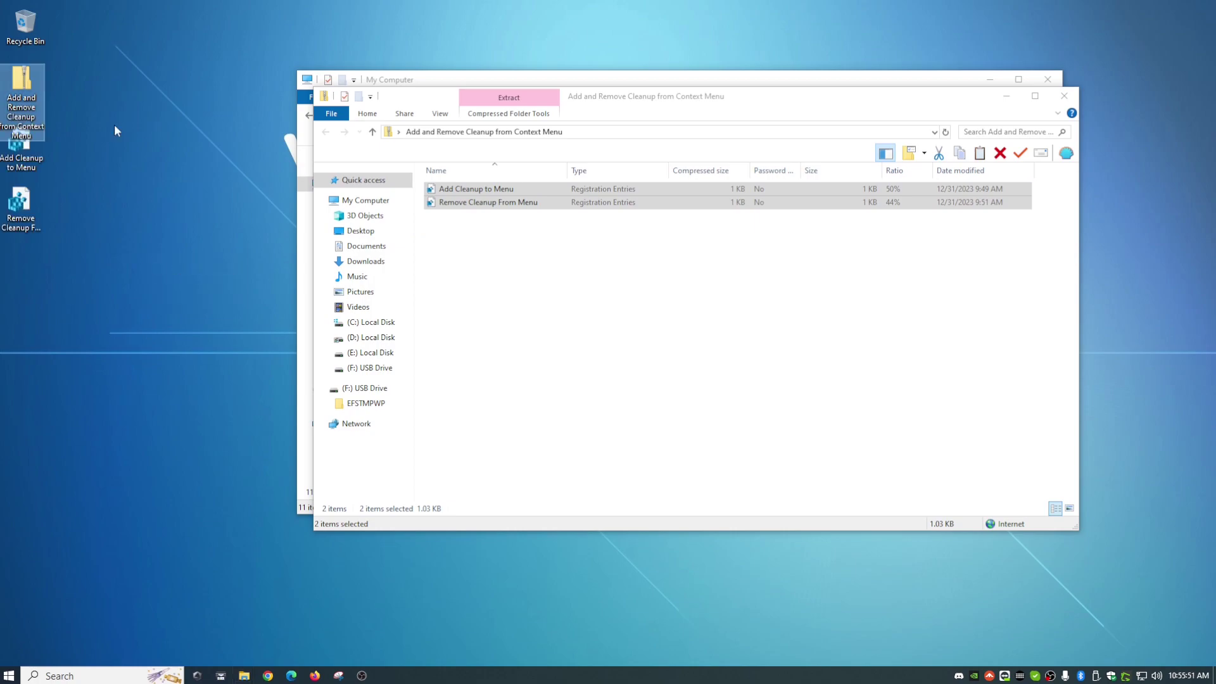
left_click_drag(25, 84, 96, 36)
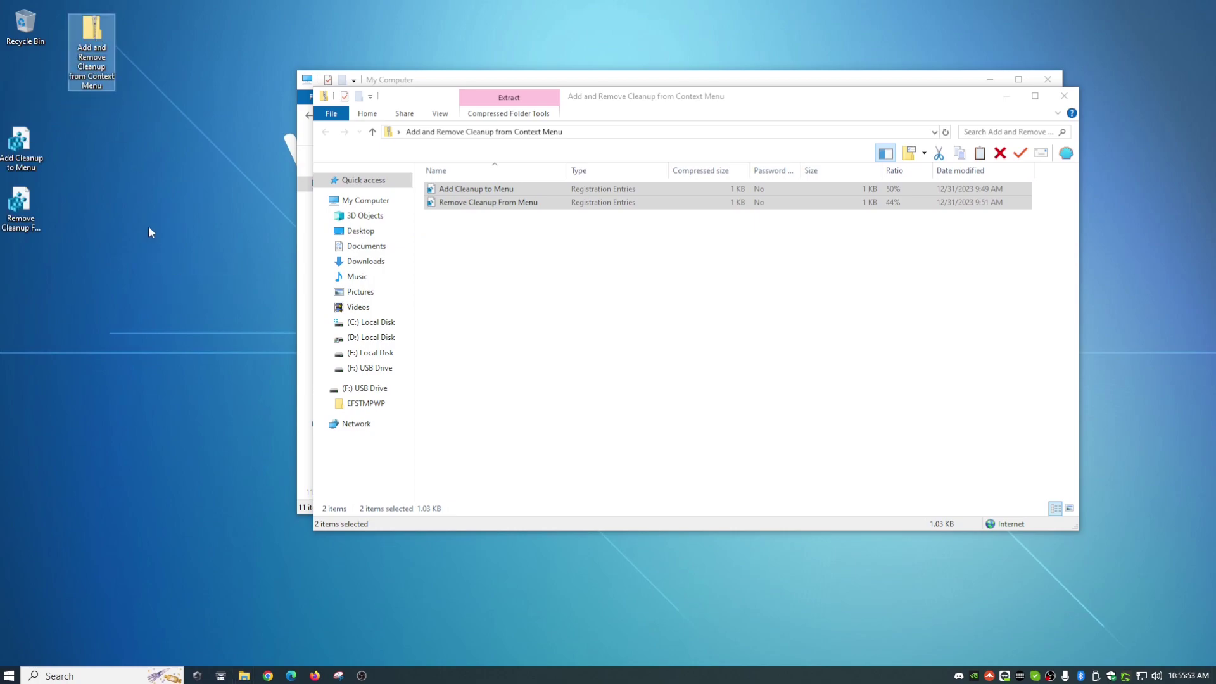
left_click(1064, 96)
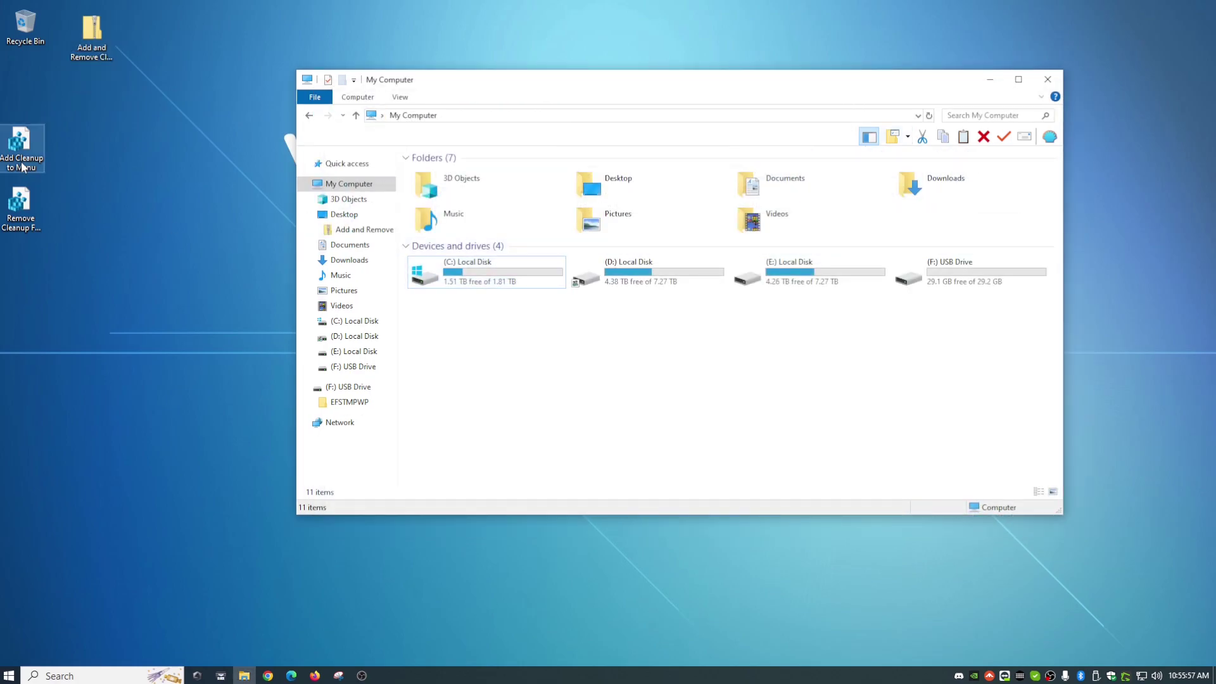
left_click(28, 166)
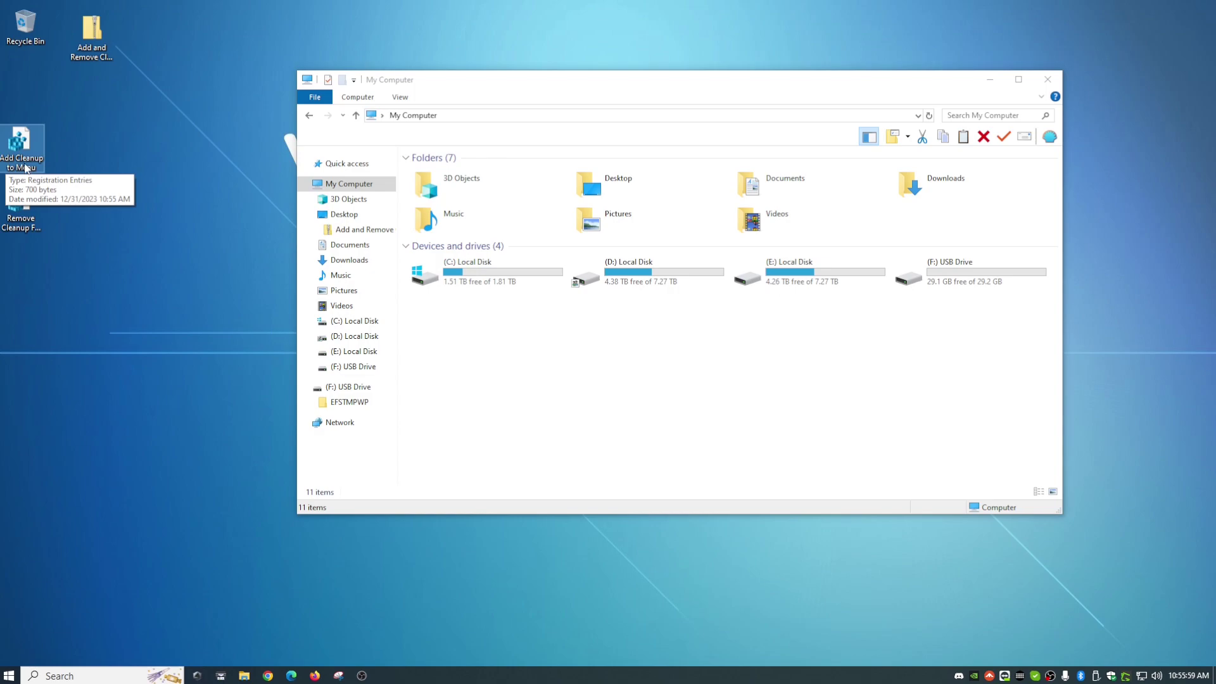
left_click(19, 233)
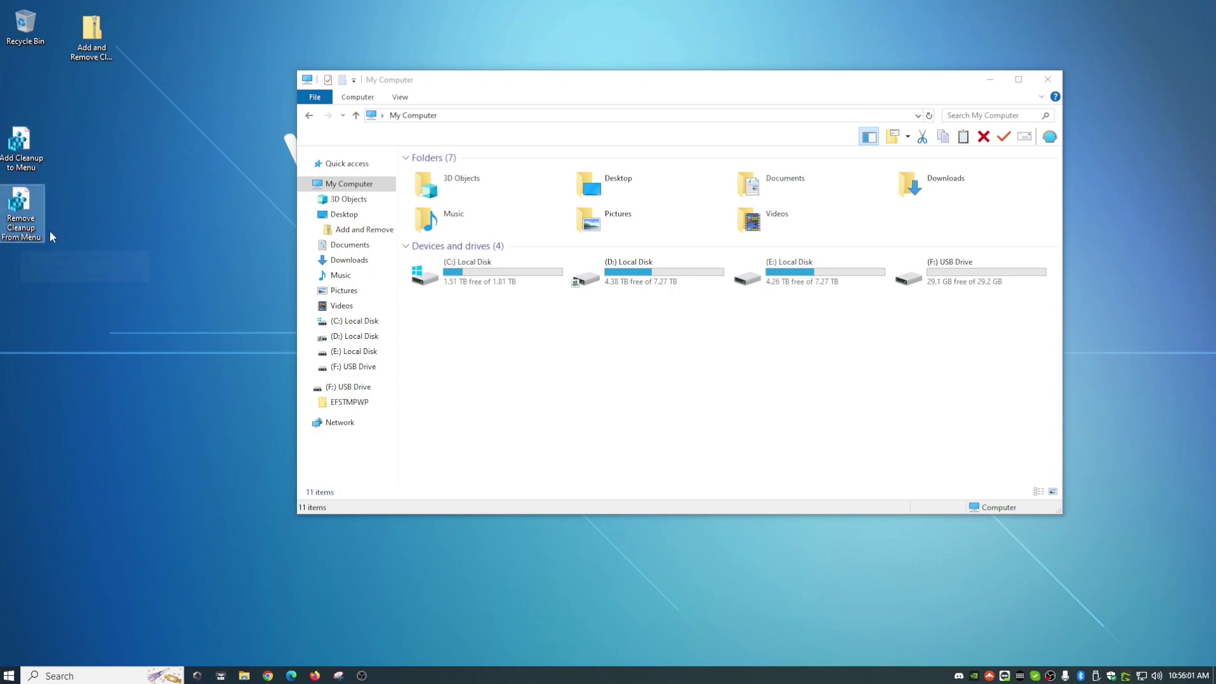
left_click(24, 155)
- Read Add Cleanup to Menu.reg in Notepad++, close it, and recheck C:'s context menu for Cleanup
right_click(24, 155)
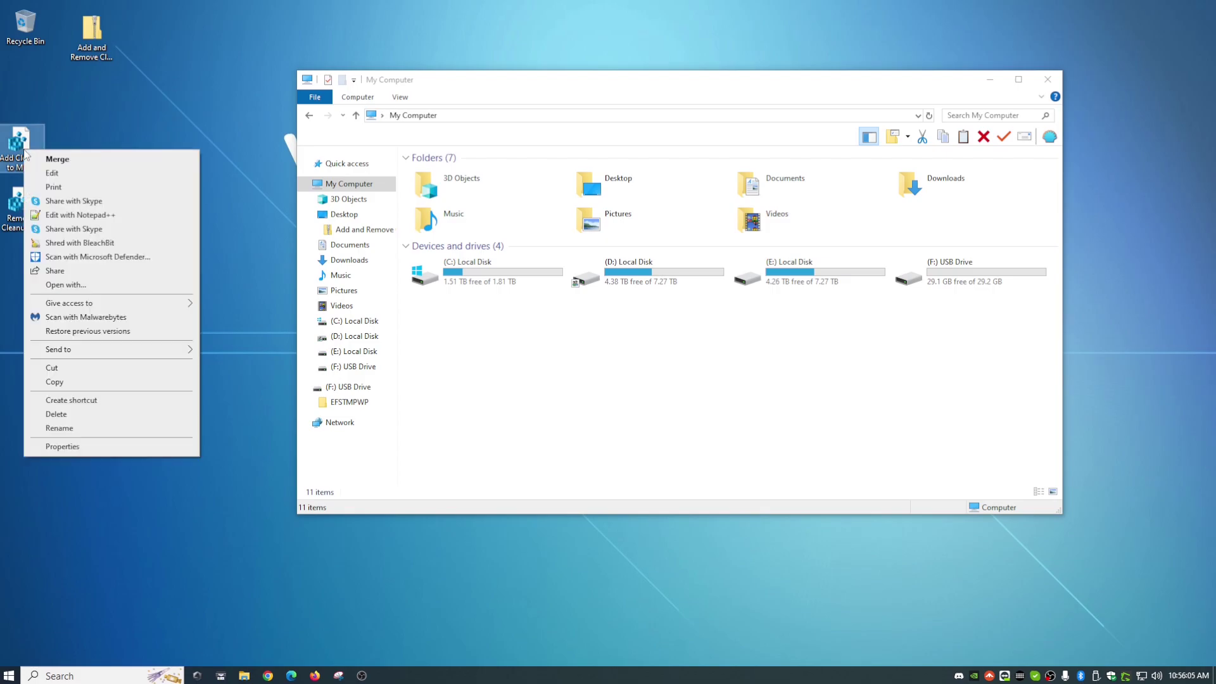
left_click(94, 215)
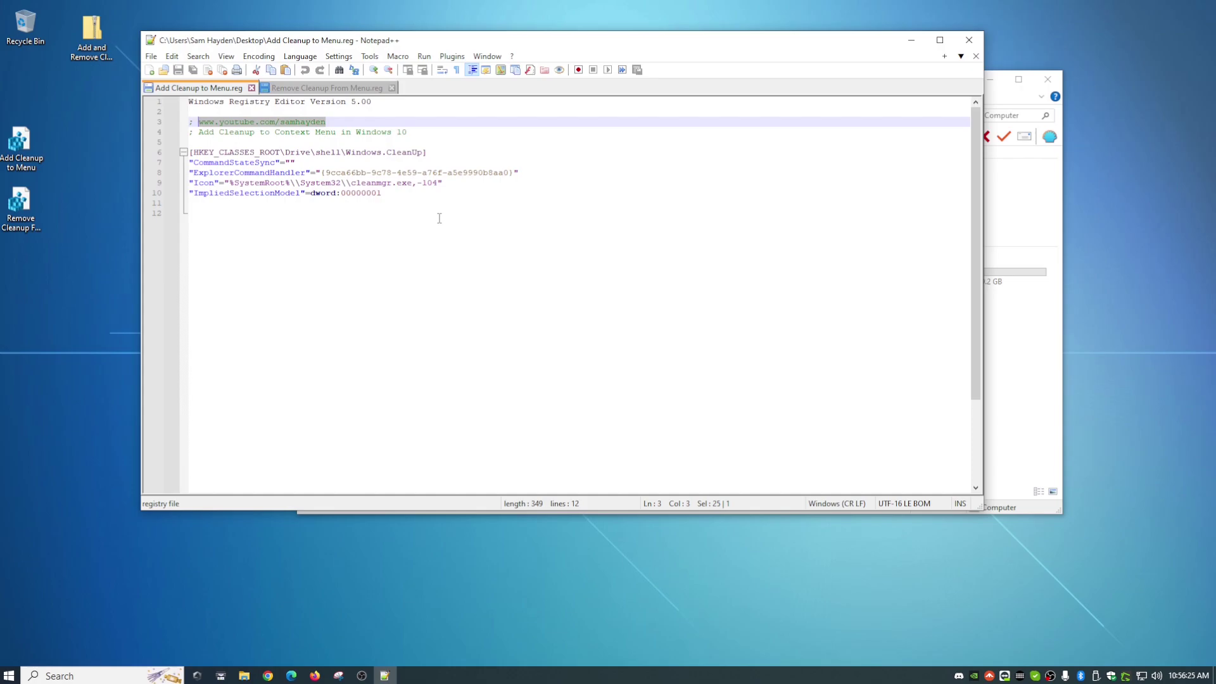
left_click(969, 41)
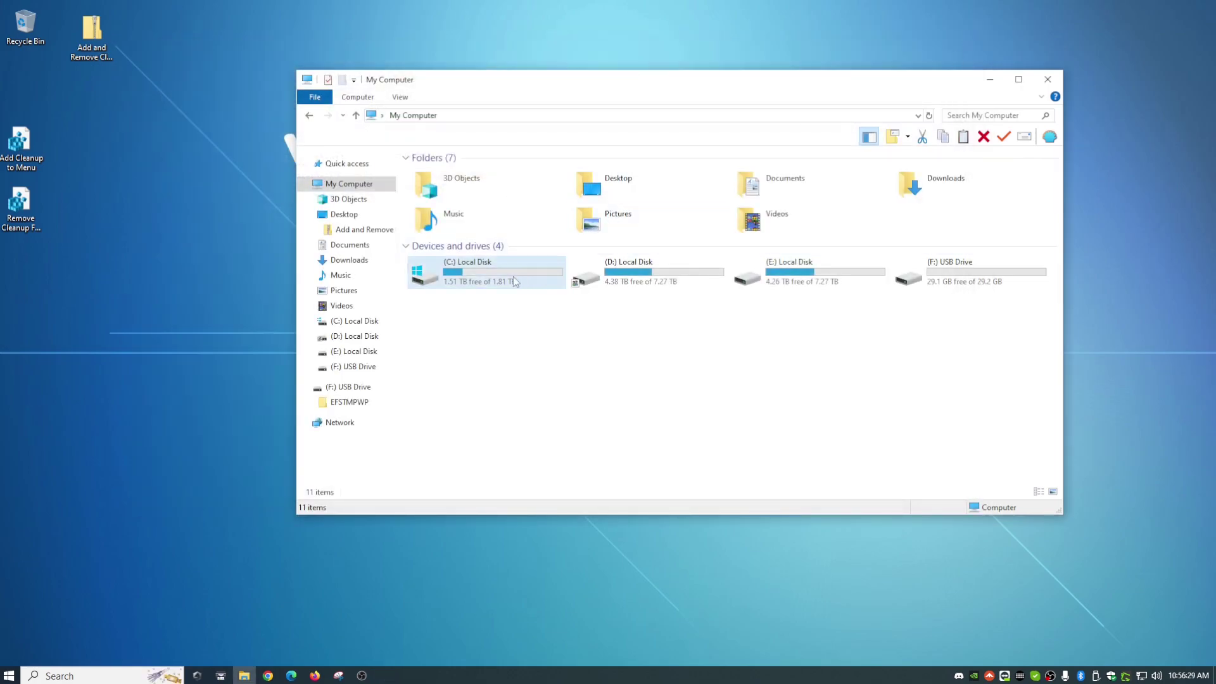
right_click(487, 269)
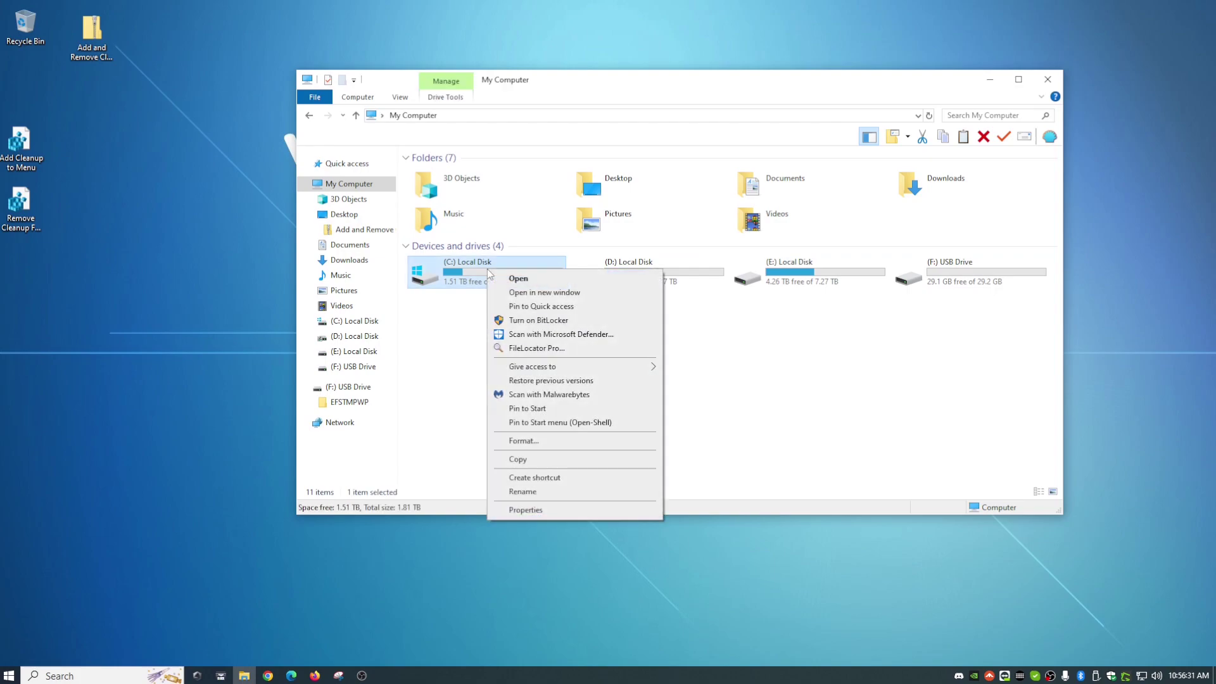
- Merge Add Cleanup to Menu.reg into the registry, approving Run and Yes, then acknowledging the success message
left_click(453, 269)
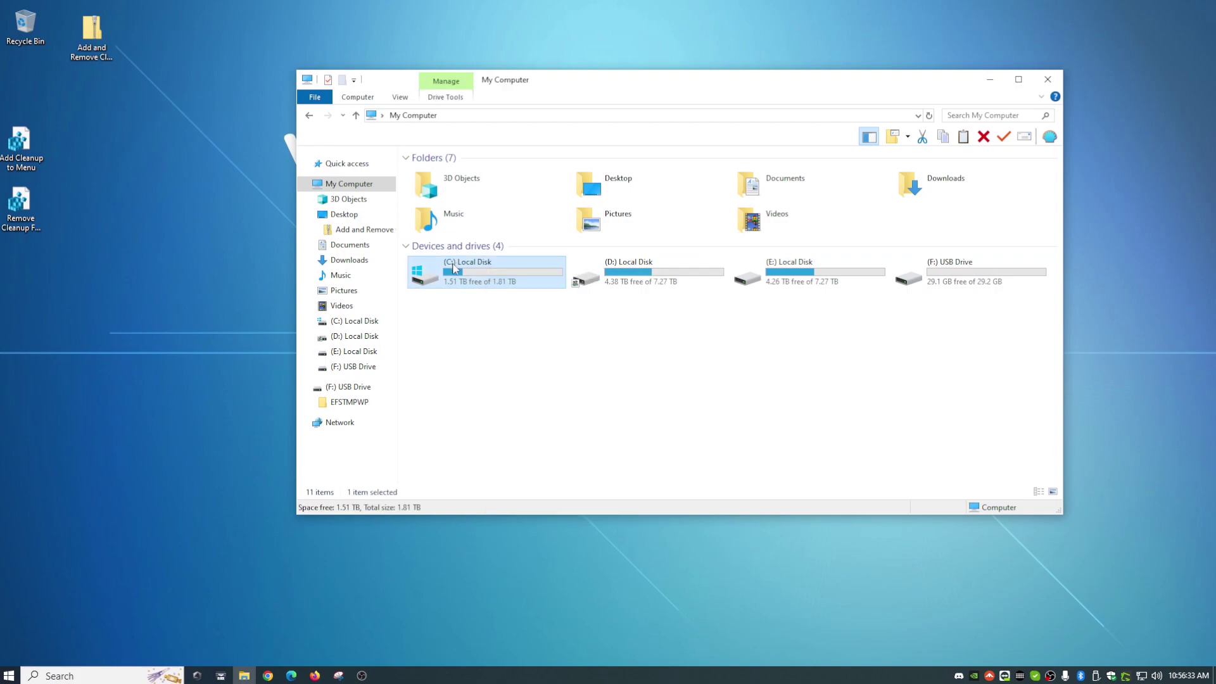
left_click(436, 362)
left_click(21, 149)
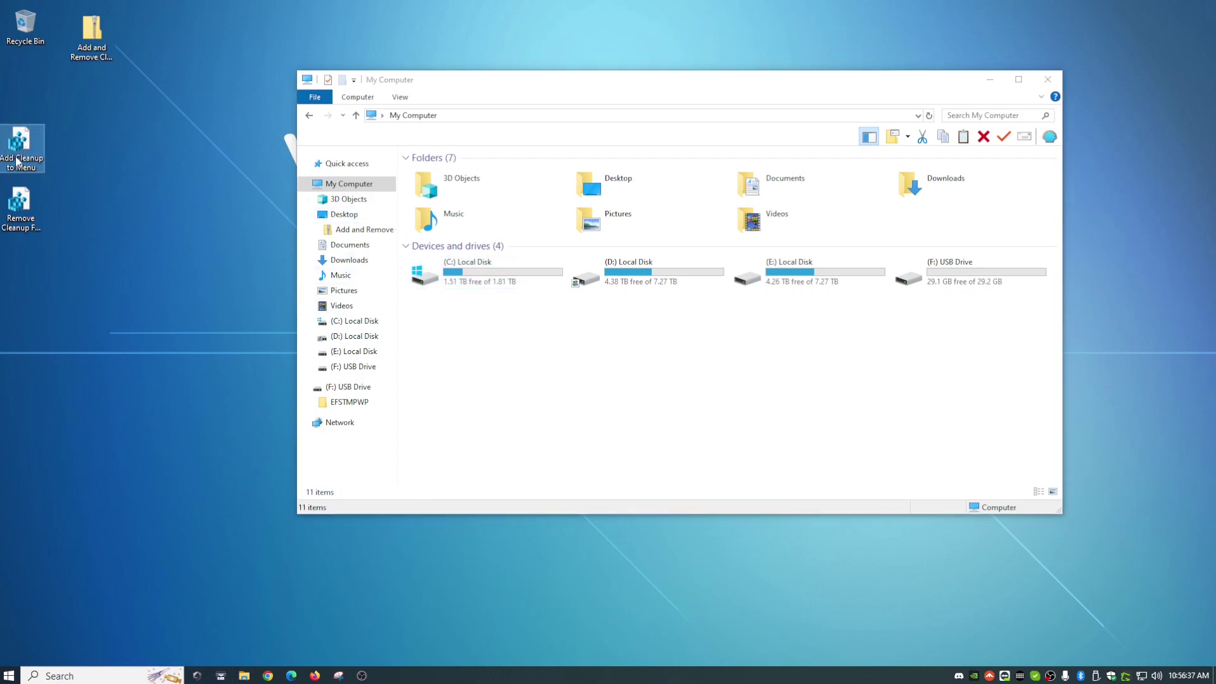
double_click(22, 152)
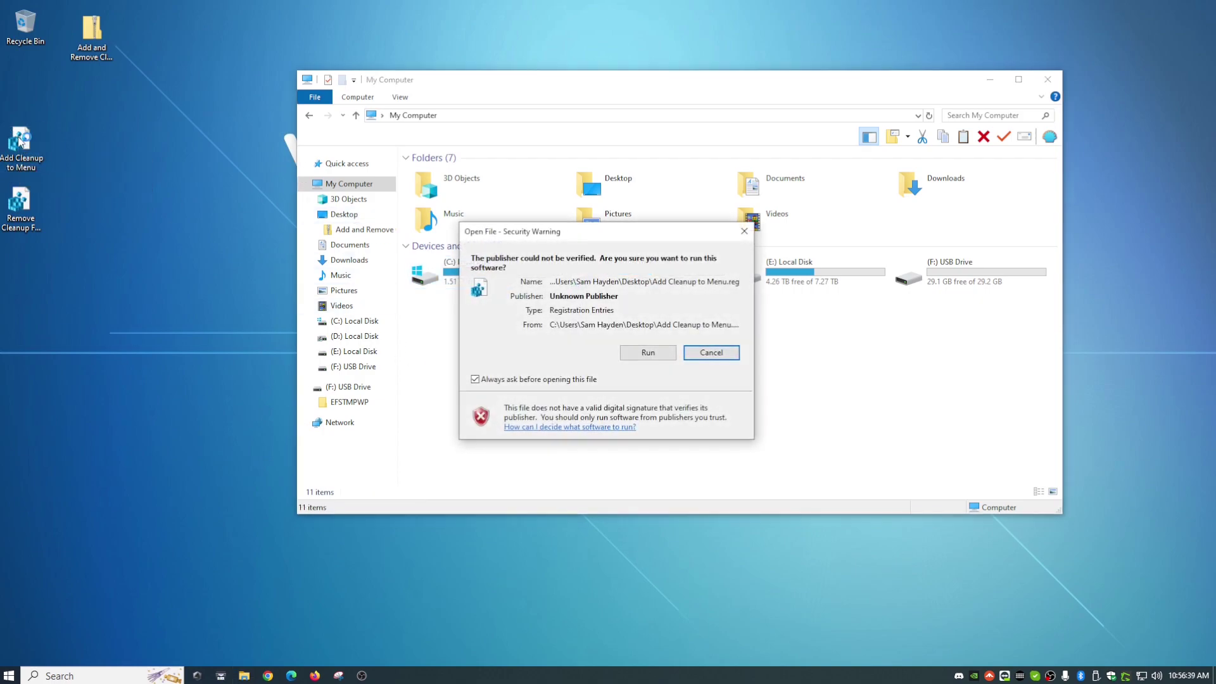
left_click(659, 354)
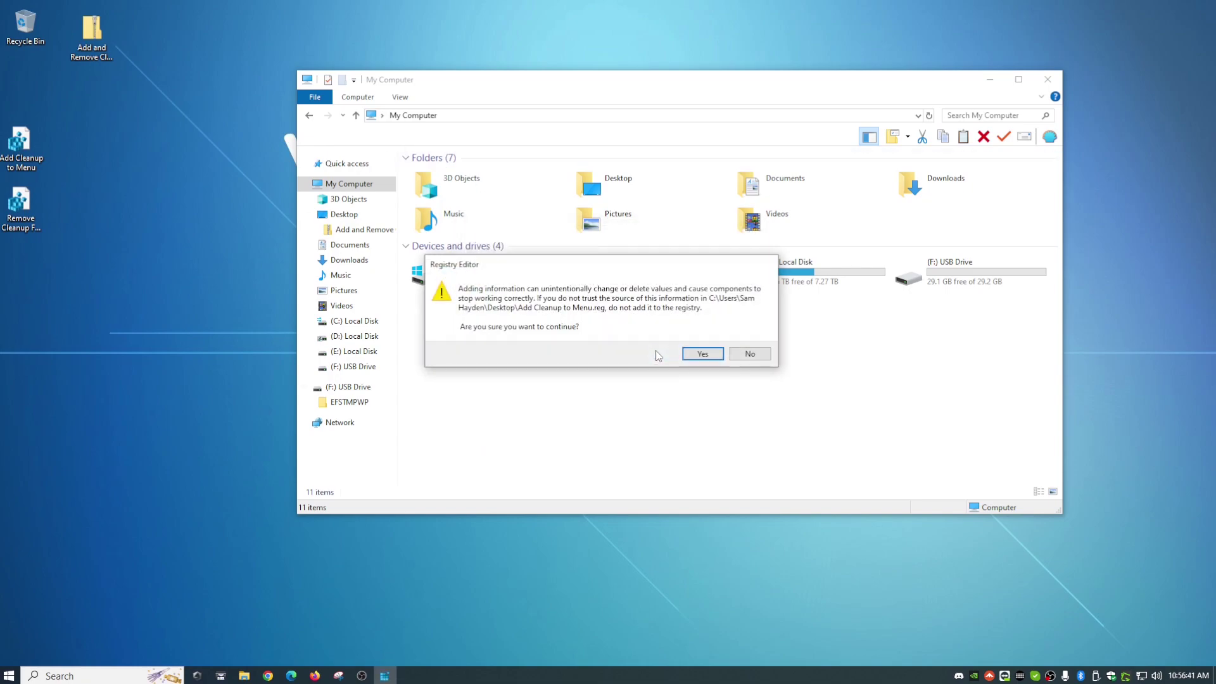
left_click(698, 355)
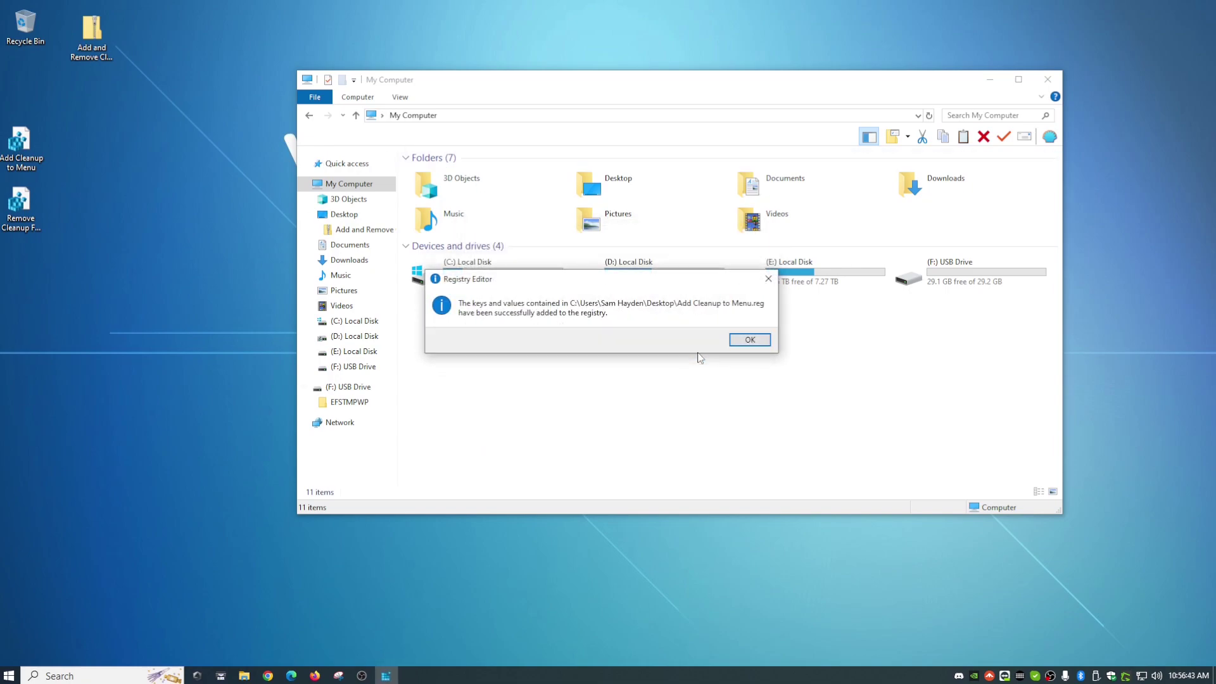
left_click(746, 340)
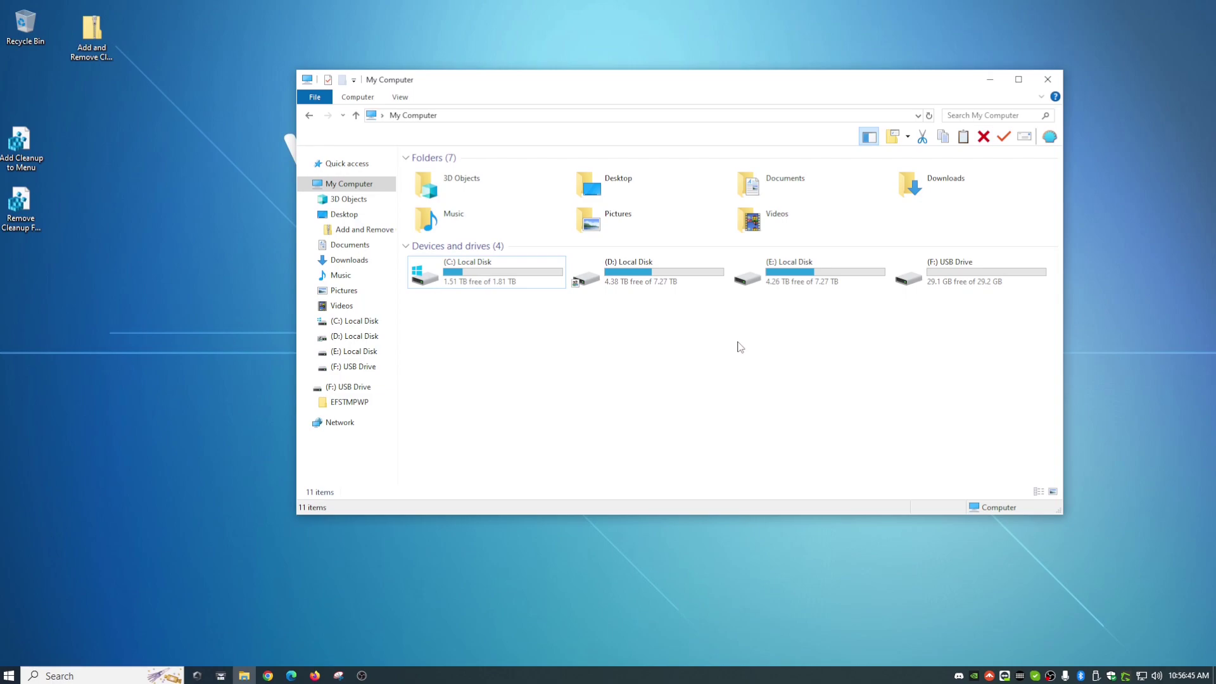
- Launch Disk Cleanup for (C:) from the drive's new Cleanup menu entry
left_click(489, 285)
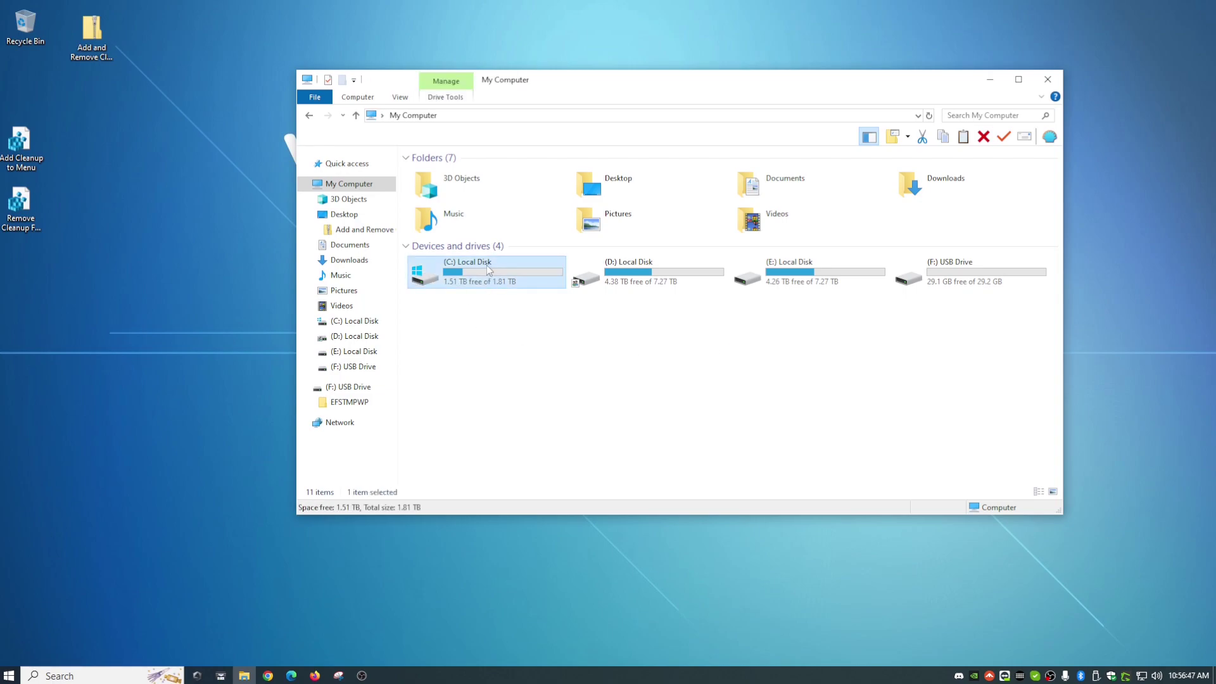
right_click(487, 265)
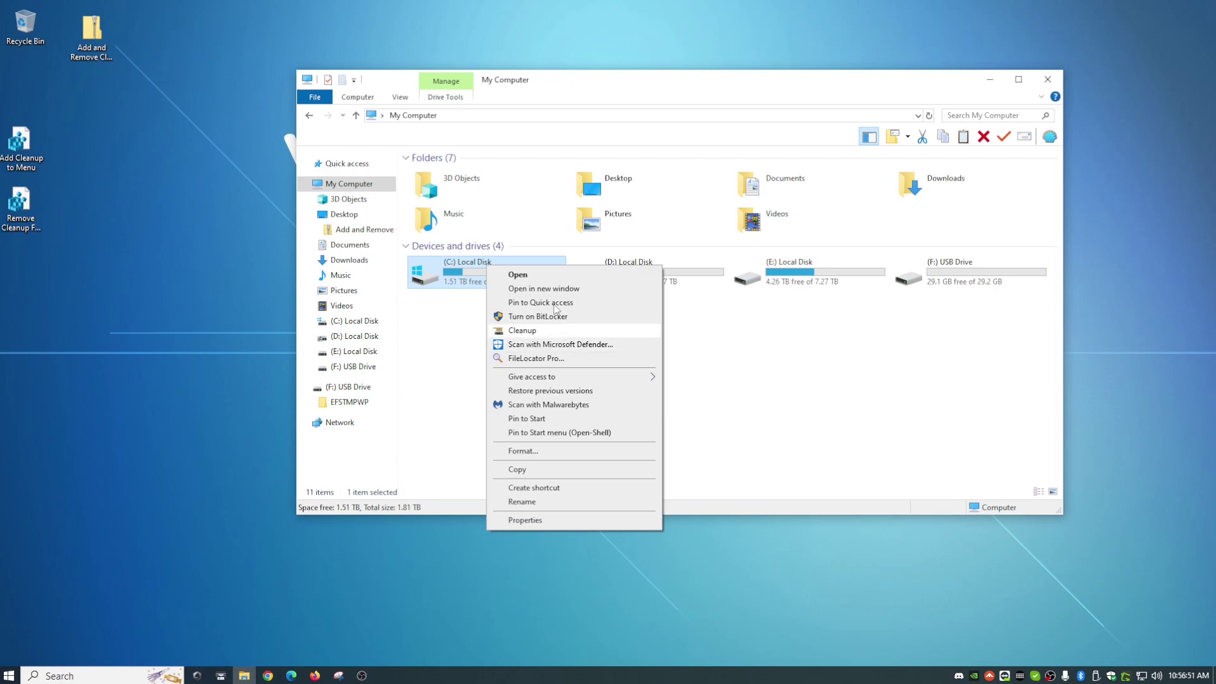
left_click(557, 331)
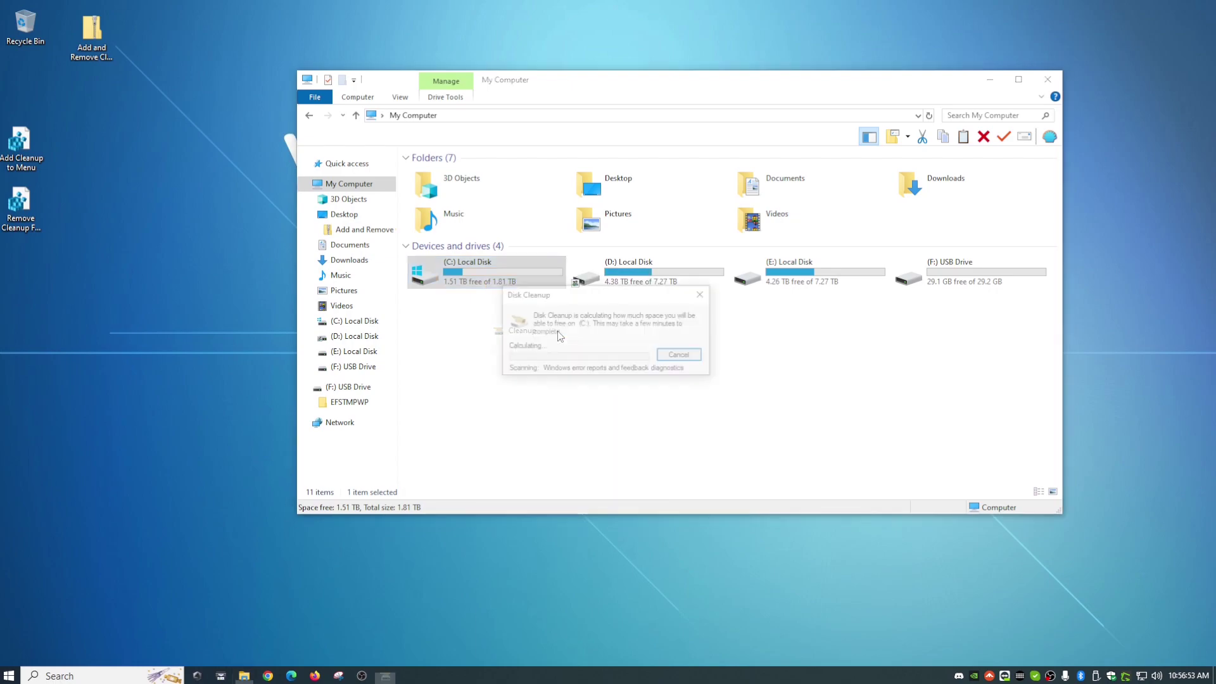
left_click_drag(164, 65, 527, 123)
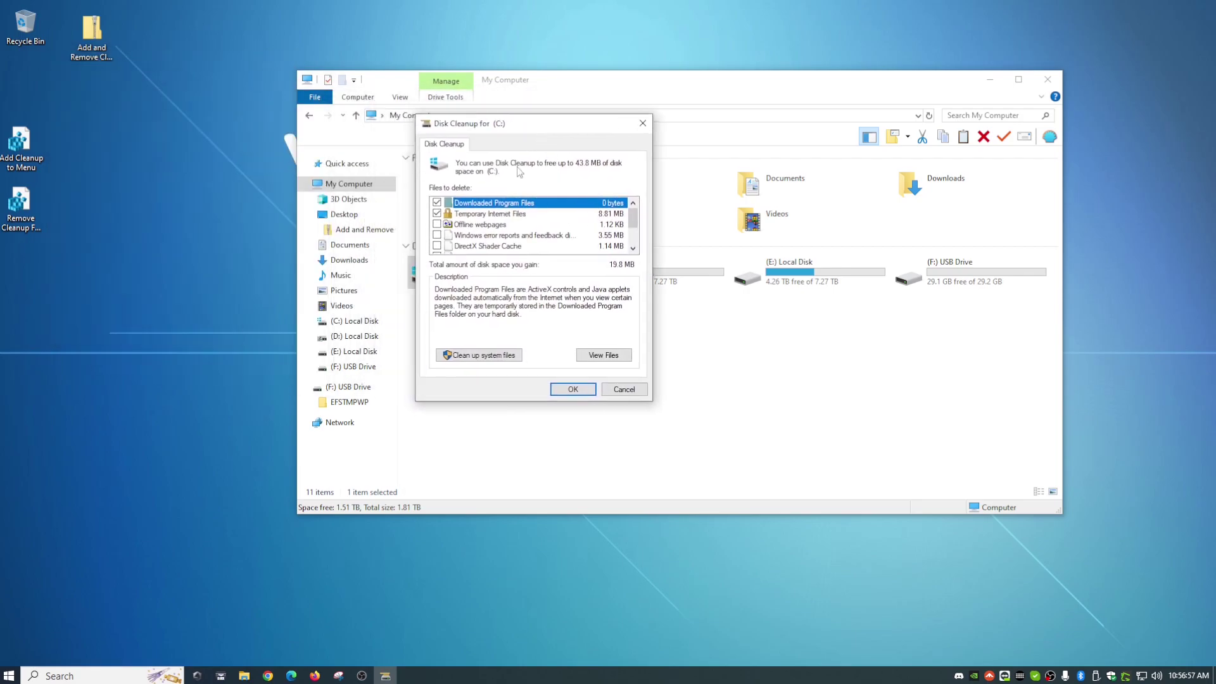
left_click_drag(495, 127, 530, 321)
left_click_drag(607, 320, 421, 288)
- Check that the D: and E: drive menus also list Cleanup
left_click(663, 278)
right_click(645, 274)
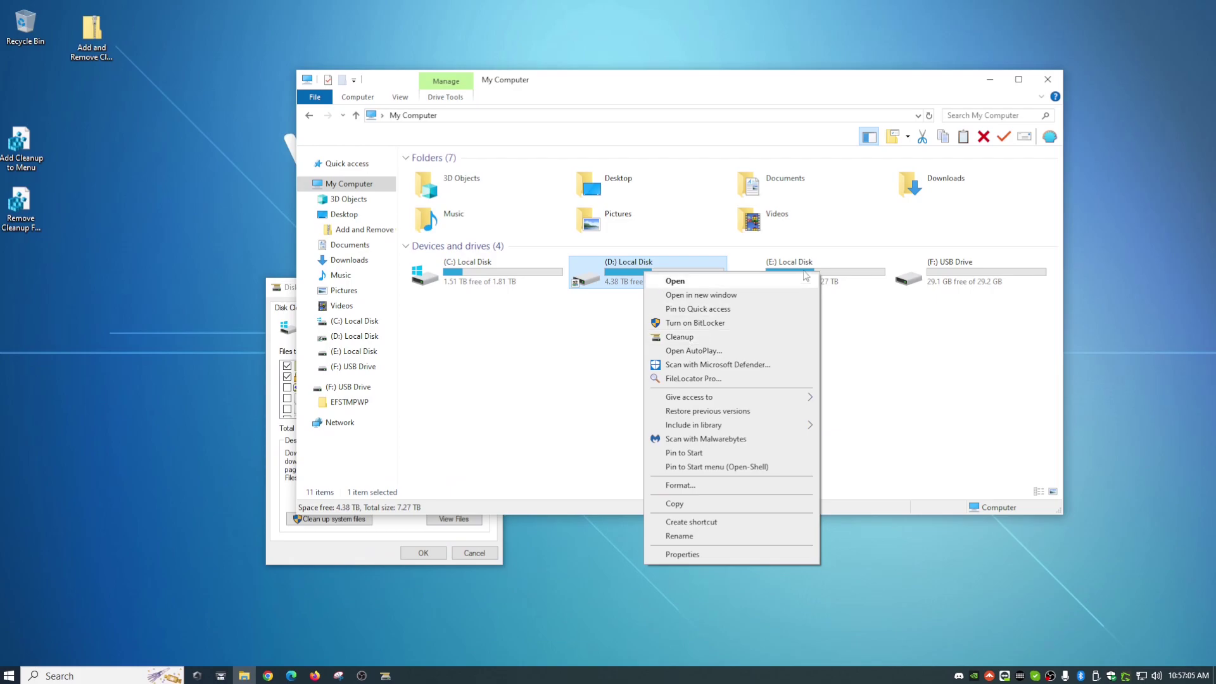
left_click(851, 270)
right_click(851, 274)
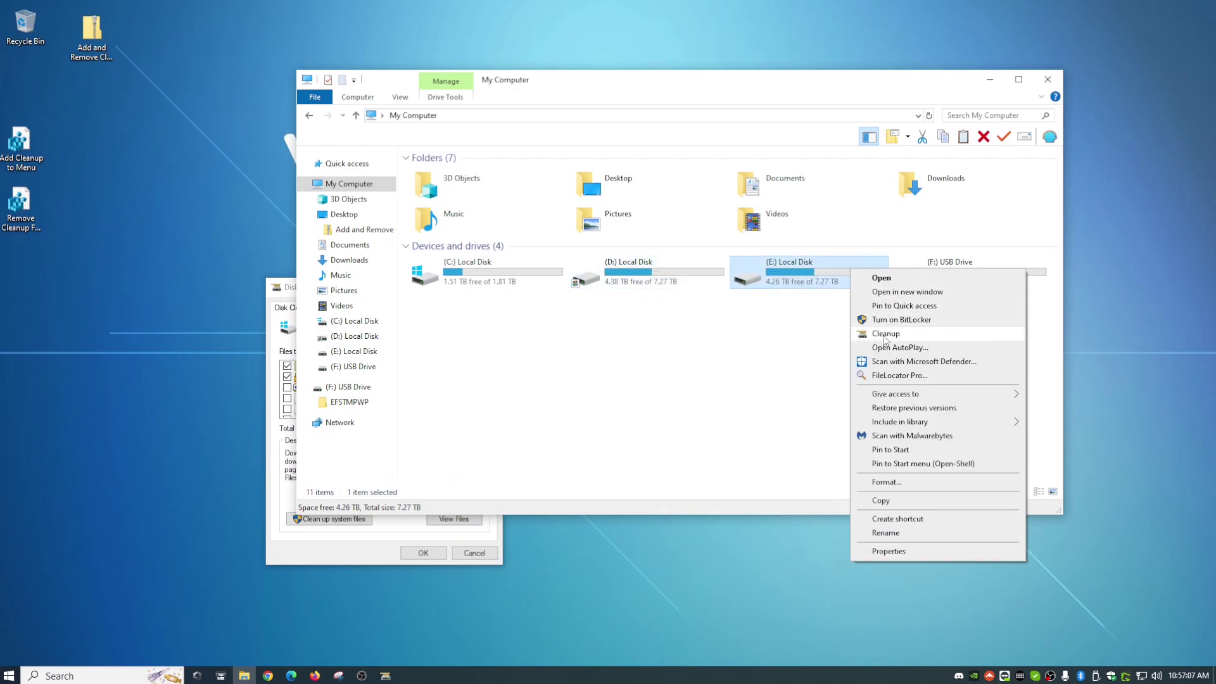
left_click(677, 366)
- Review the C: Files to delete list, then rescan with Clean up system files
left_click(289, 290)
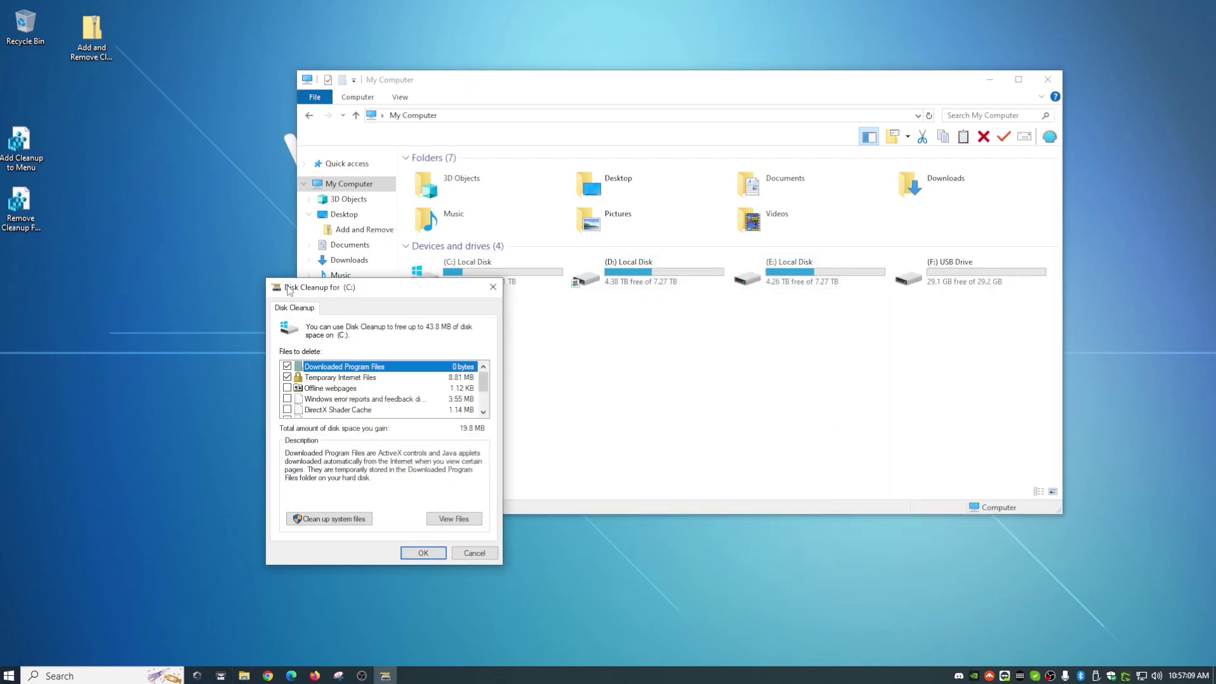
left_click_drag(324, 292, 509, 138)
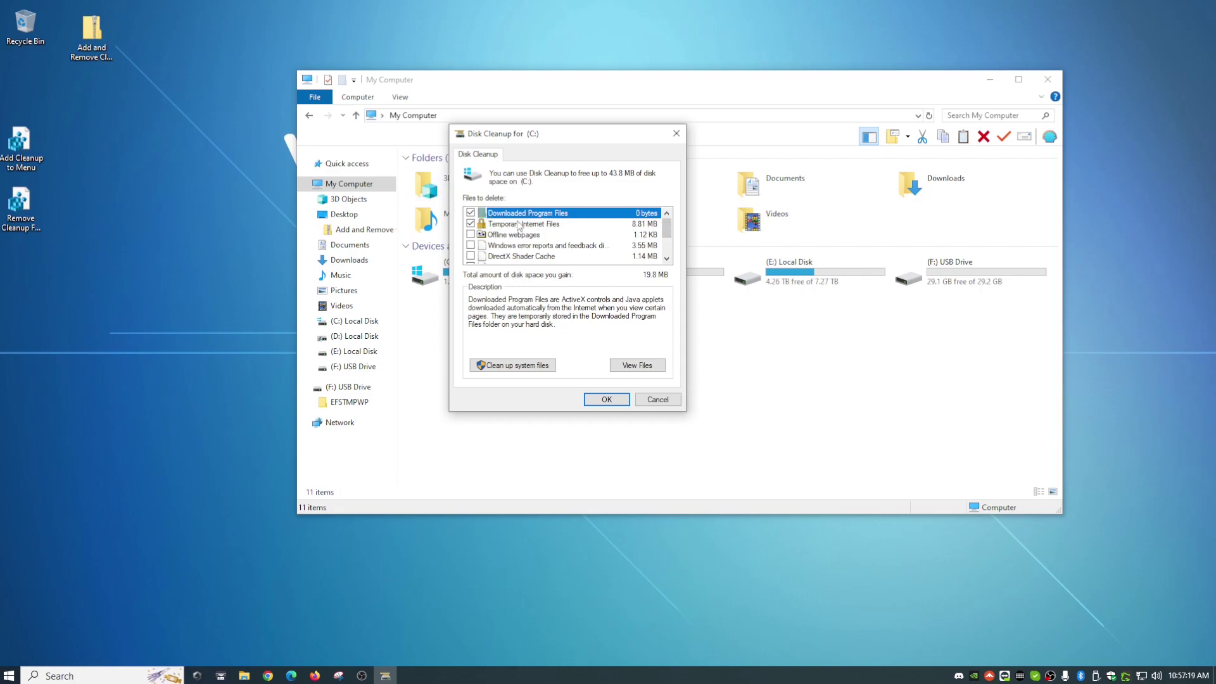
left_click_drag(669, 233, 665, 247)
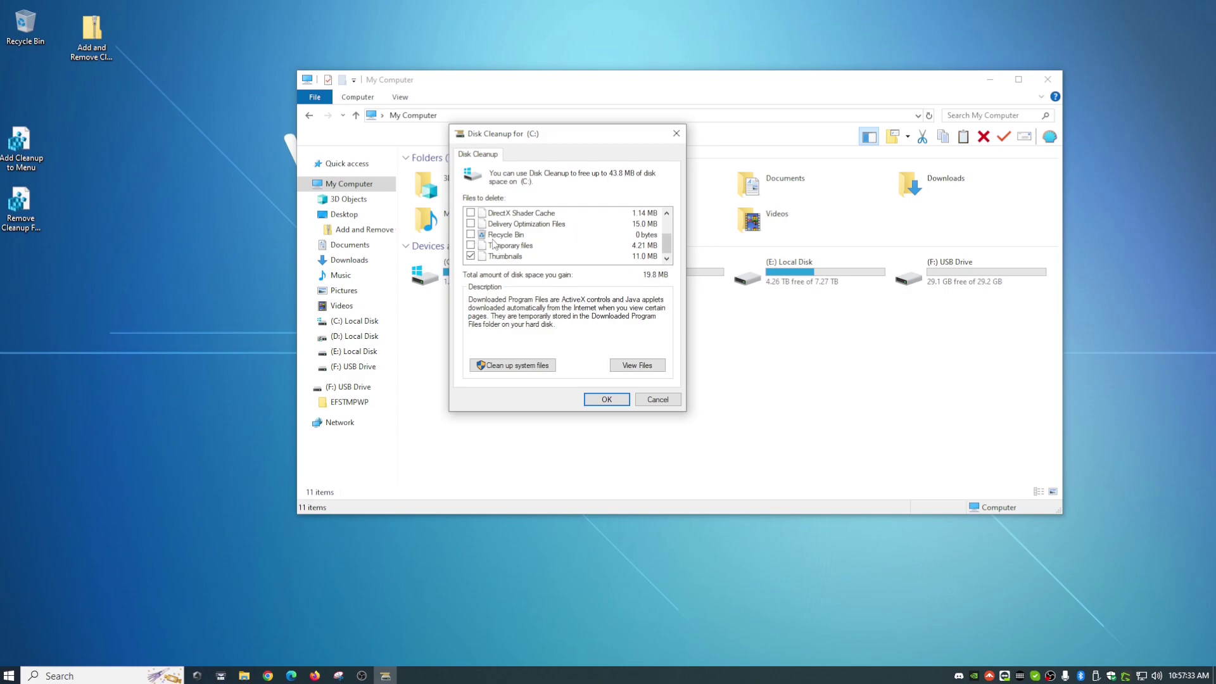
scroll(507, 244, "up", 1)
scroll(510, 241, "down", 1)
scroll(510, 242, "up", 1)
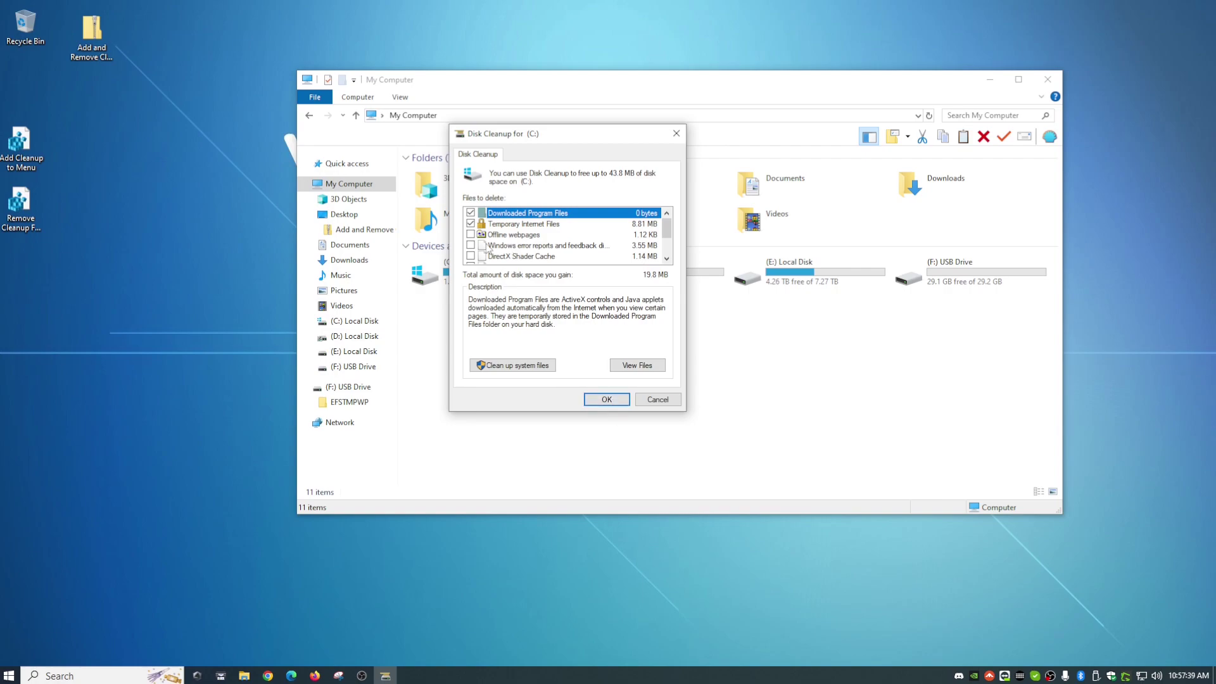
left_click(527, 365)
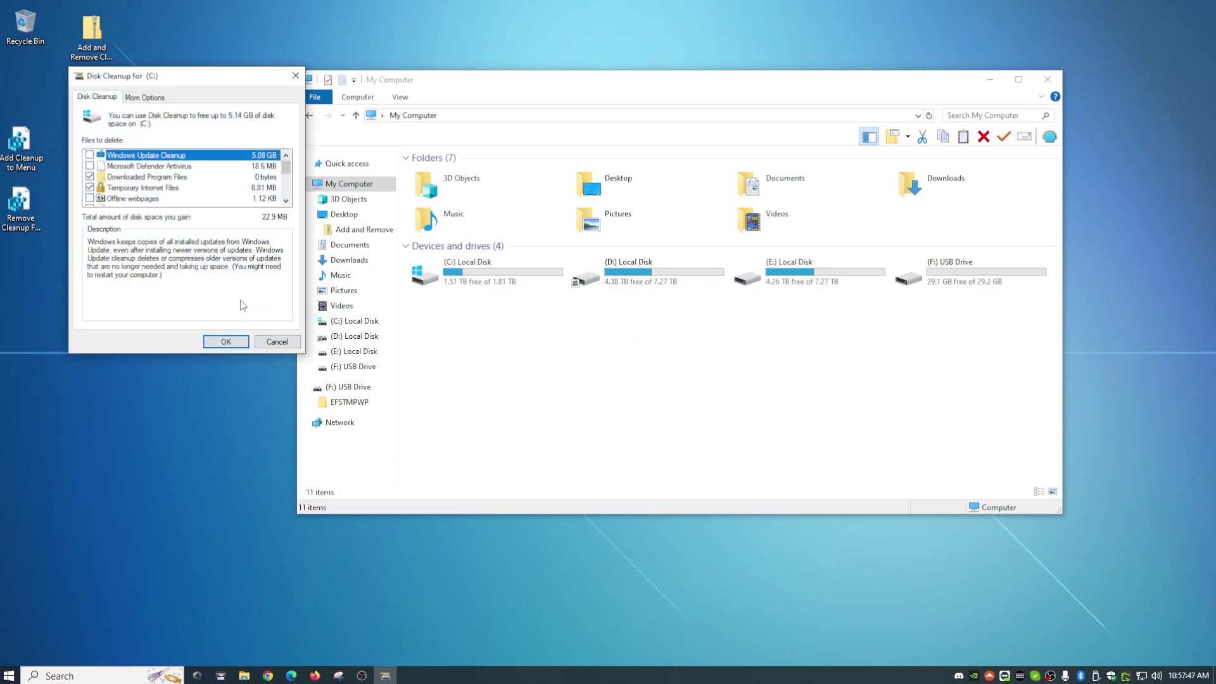
- Close Disk Cleanup, verify C:'s context menu shows Cleanup, and select Remove Cleanup From Menu
left_click(295, 75)
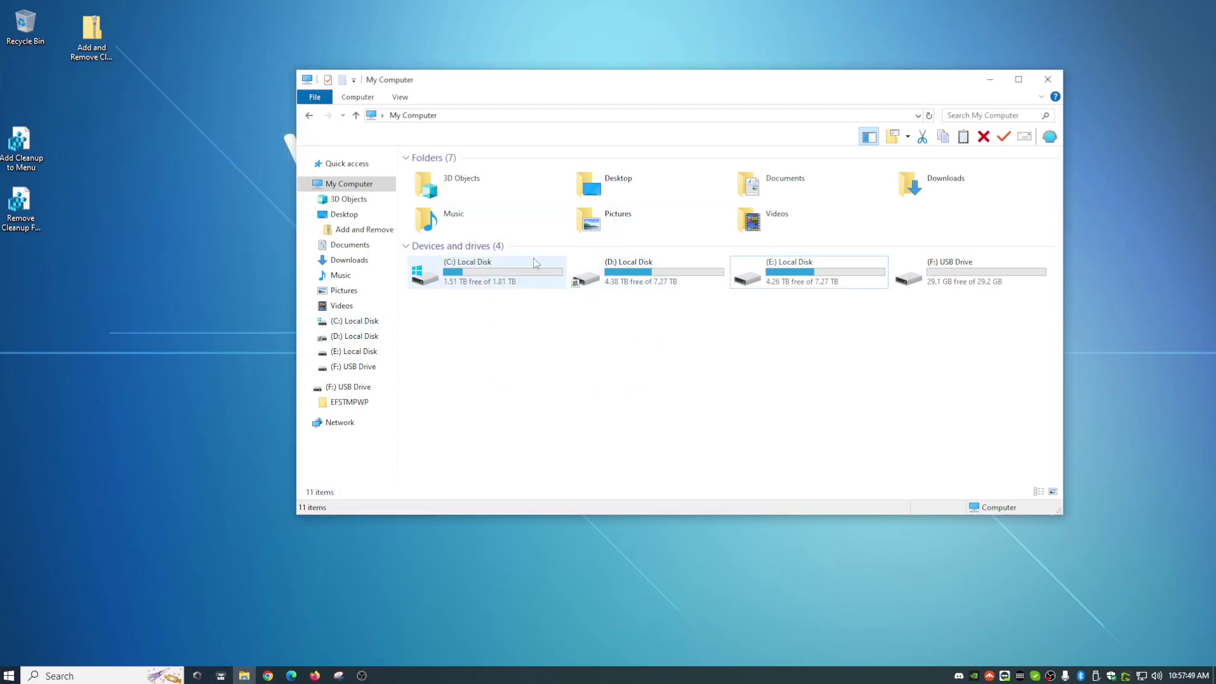
right_click(472, 282)
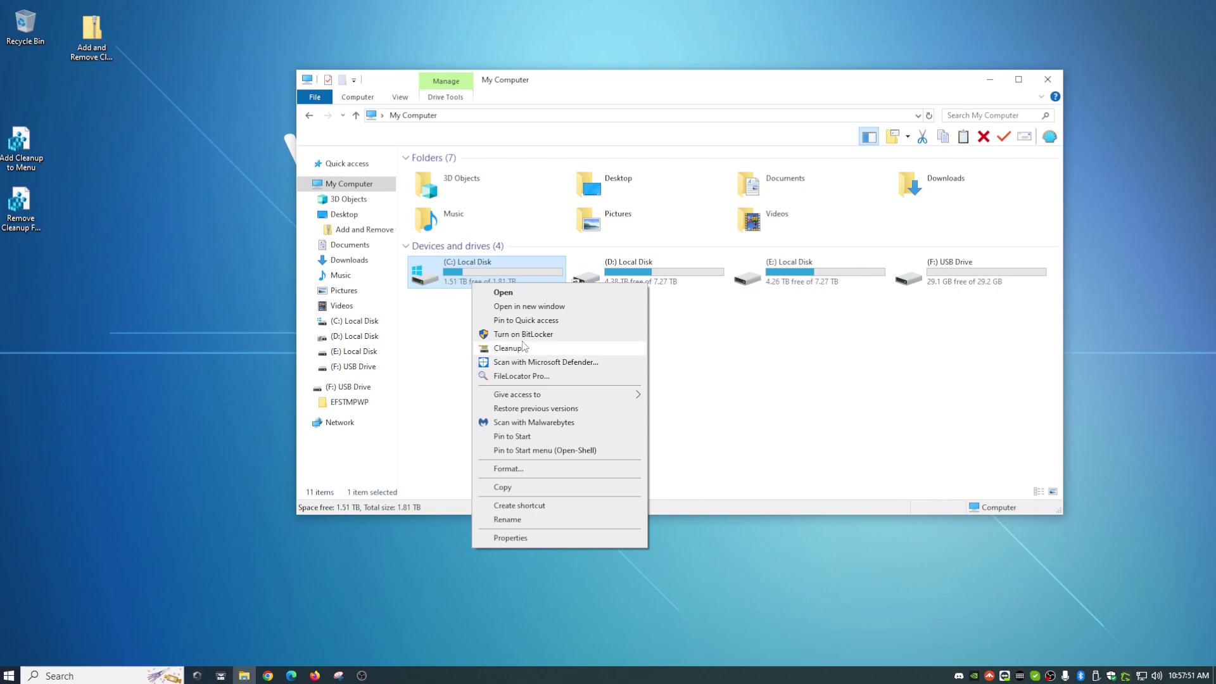
left_click(581, 86)
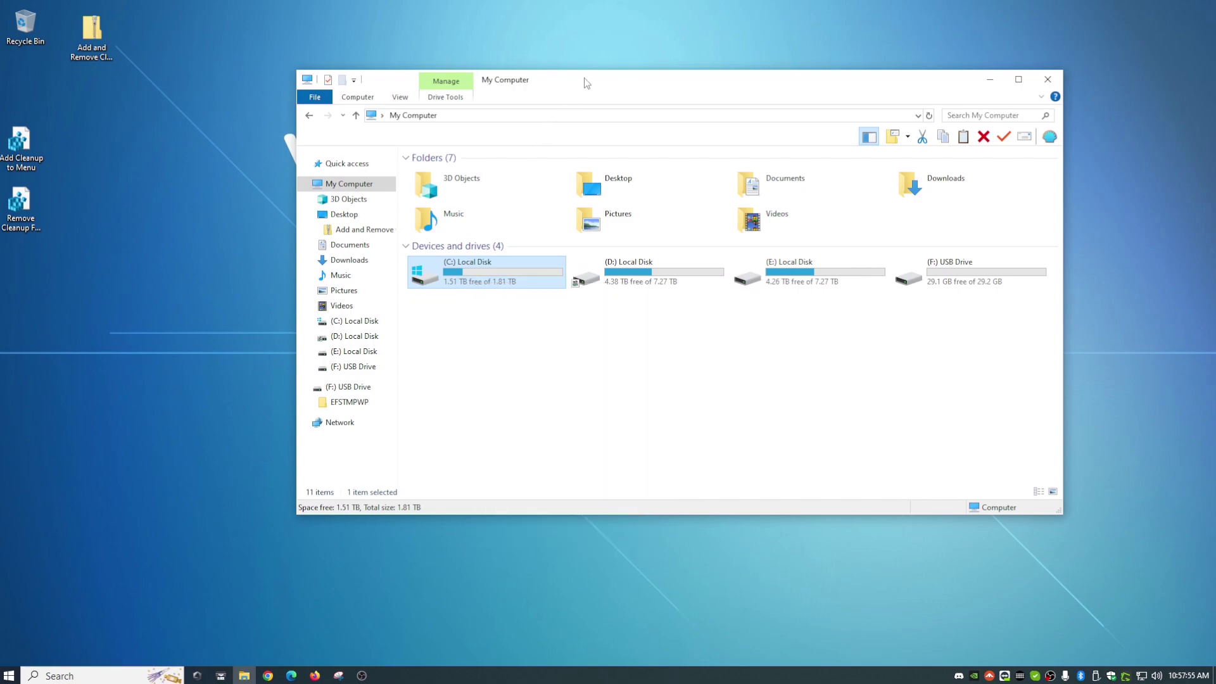
left_click_drag(586, 83, 514, 91)
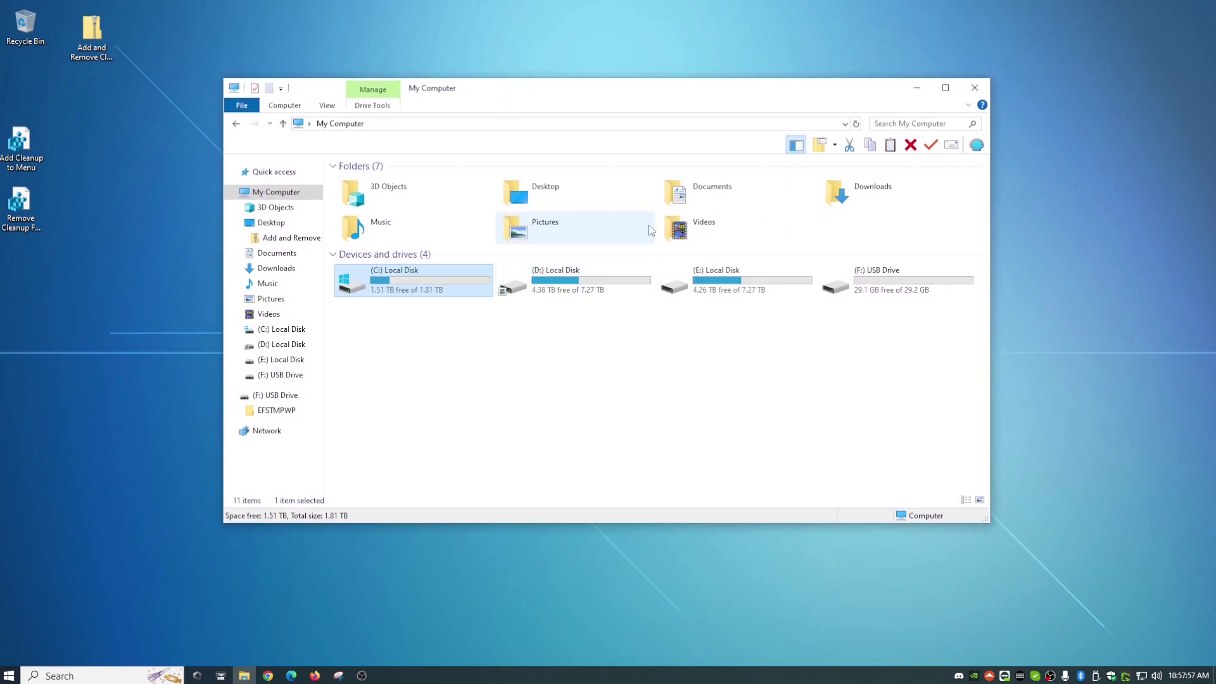
left_click(19, 202)
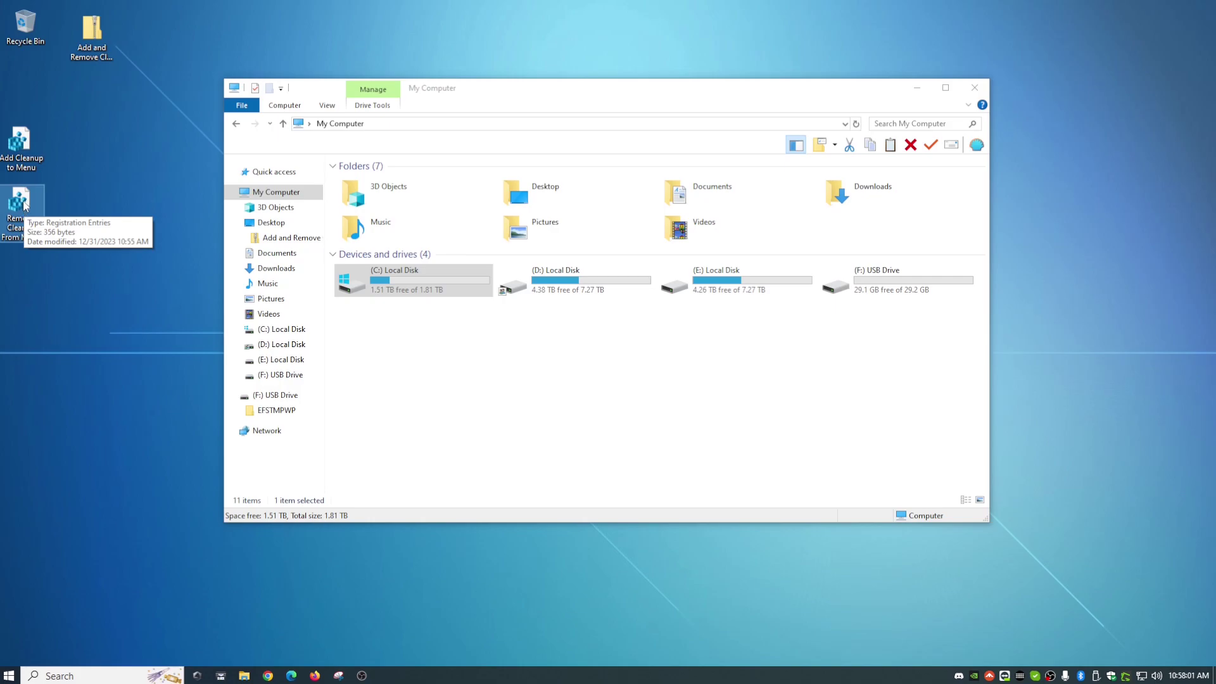
- Open Remove Cleanup From Menu.reg in Notepad++ to view the Windows.CleanUp key it deletes
right_click(24, 202)
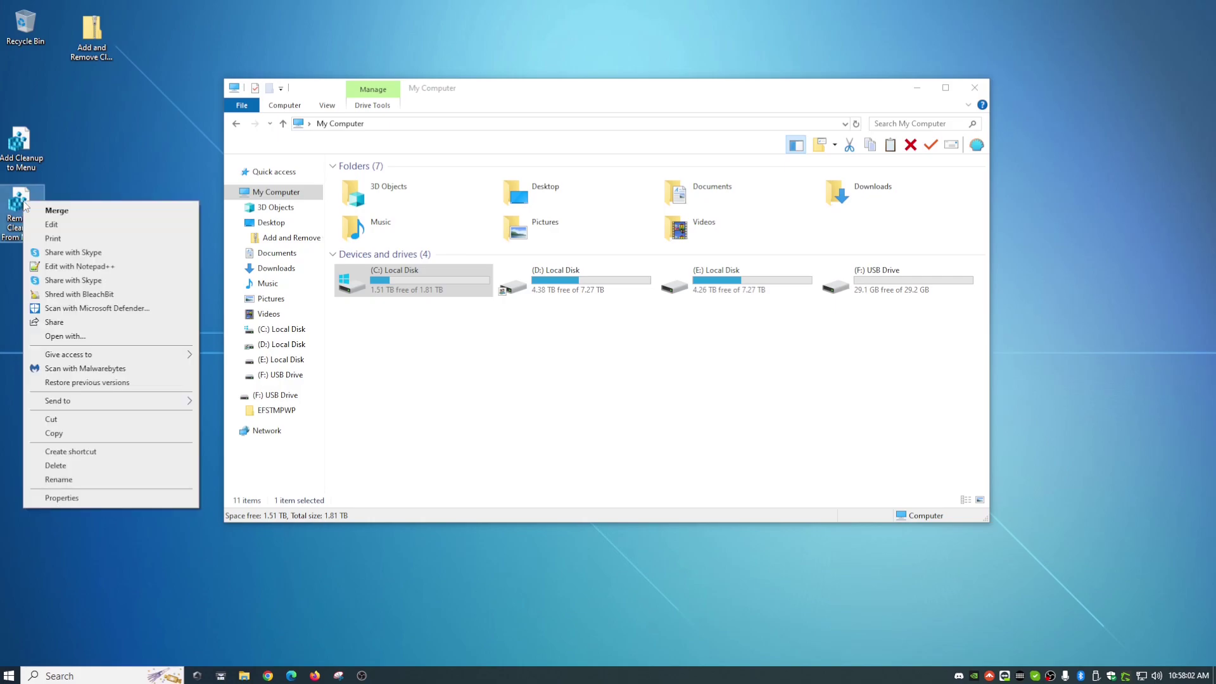
left_click(86, 266)
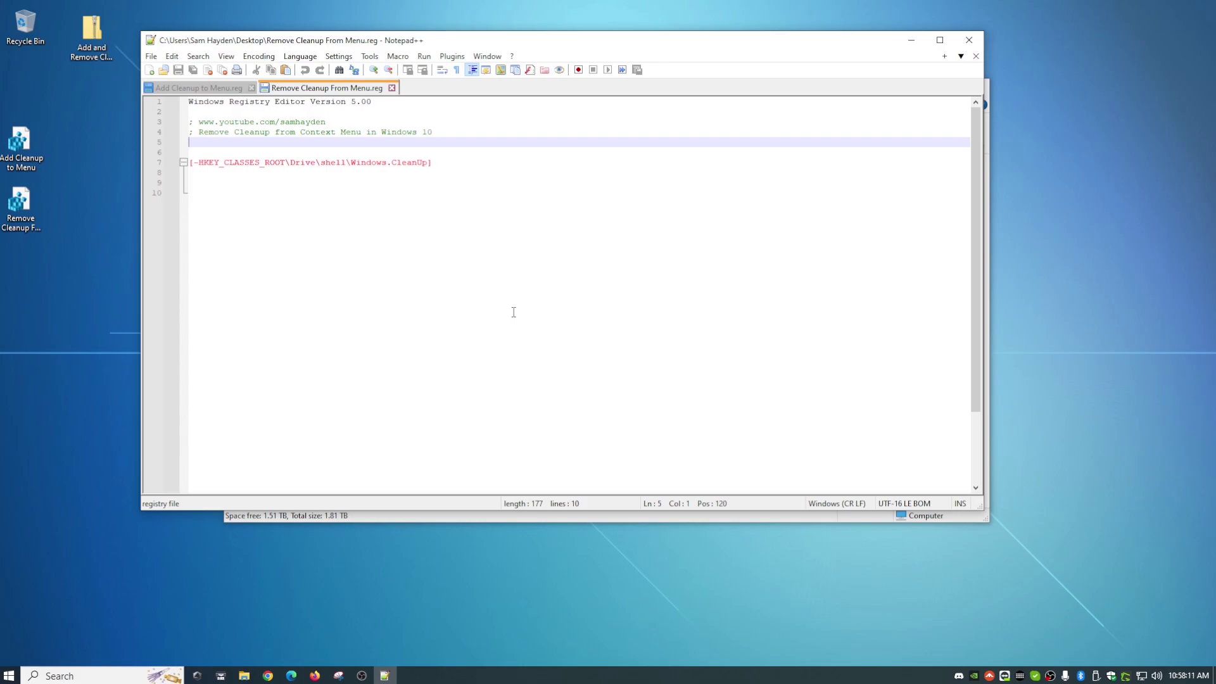
- Merge Remove Cleanup From Menu.reg and confirm the C: drive menu no longer lists Cleanup
left_click(968, 39)
double_click(32, 201)
left_click(646, 352)
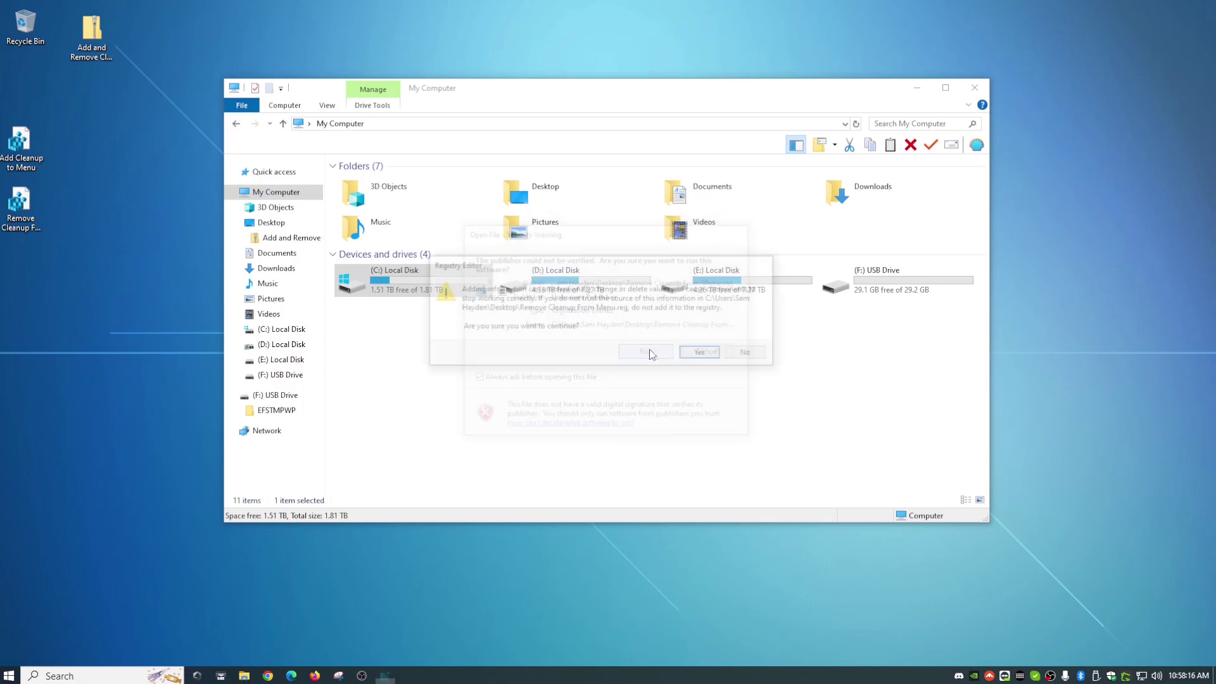
left_click(702, 353)
left_click(749, 338)
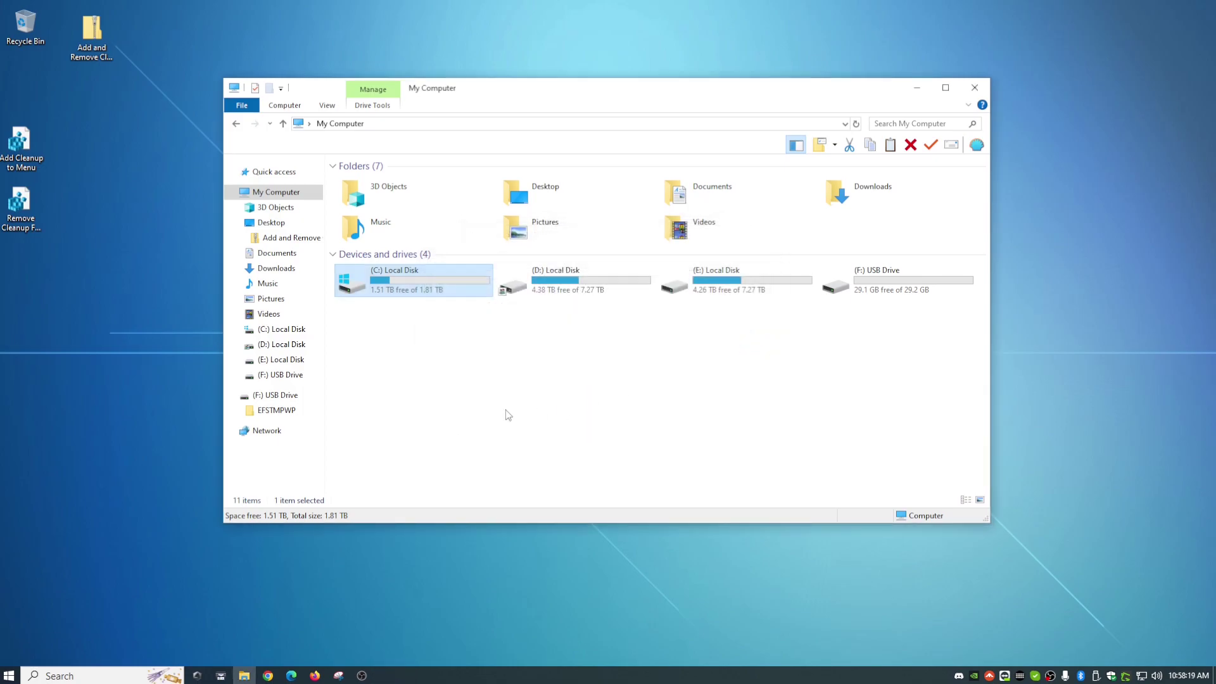
right_click(416, 284)
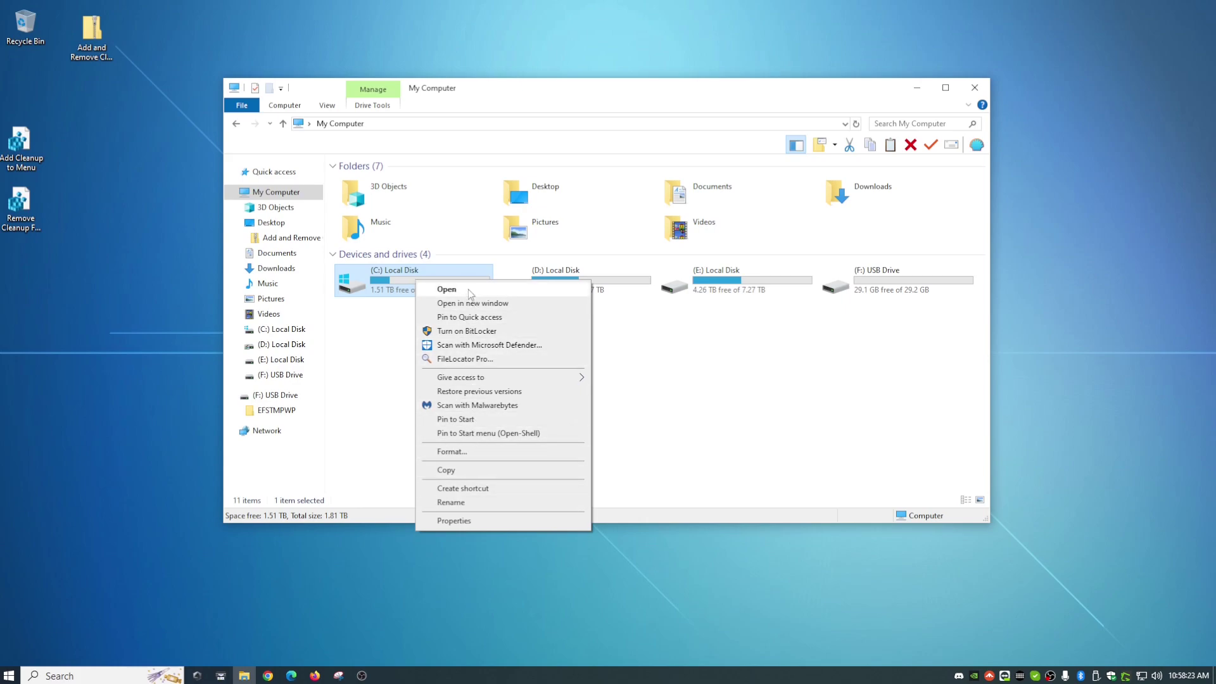
left_click(724, 398)
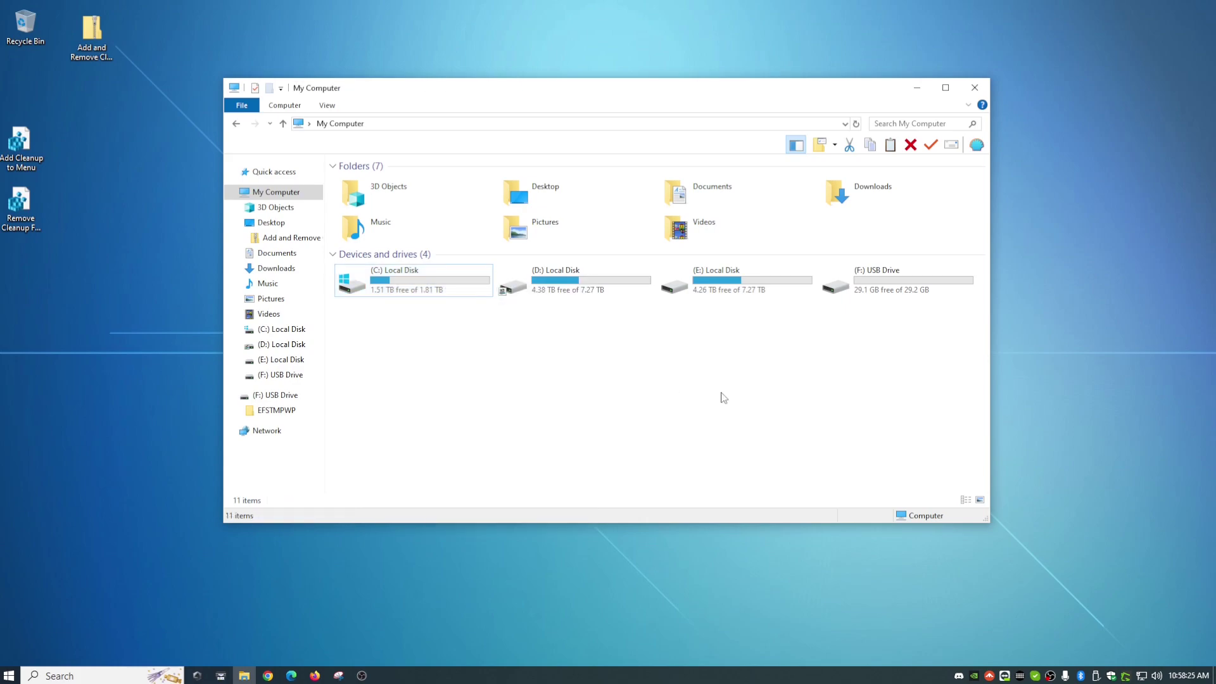
- Merge Add Cleanup to Menu.reg into the registry, confirming the security and success prompts
double_click(20, 142)
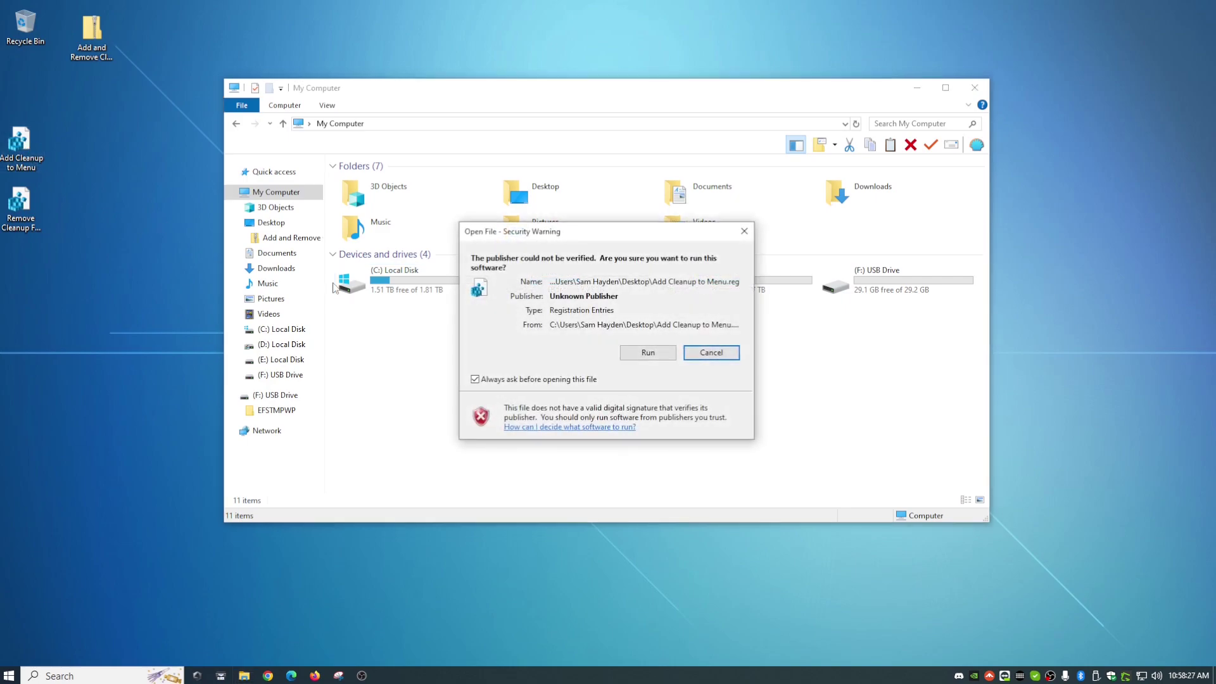
left_click(638, 351)
left_click(702, 350)
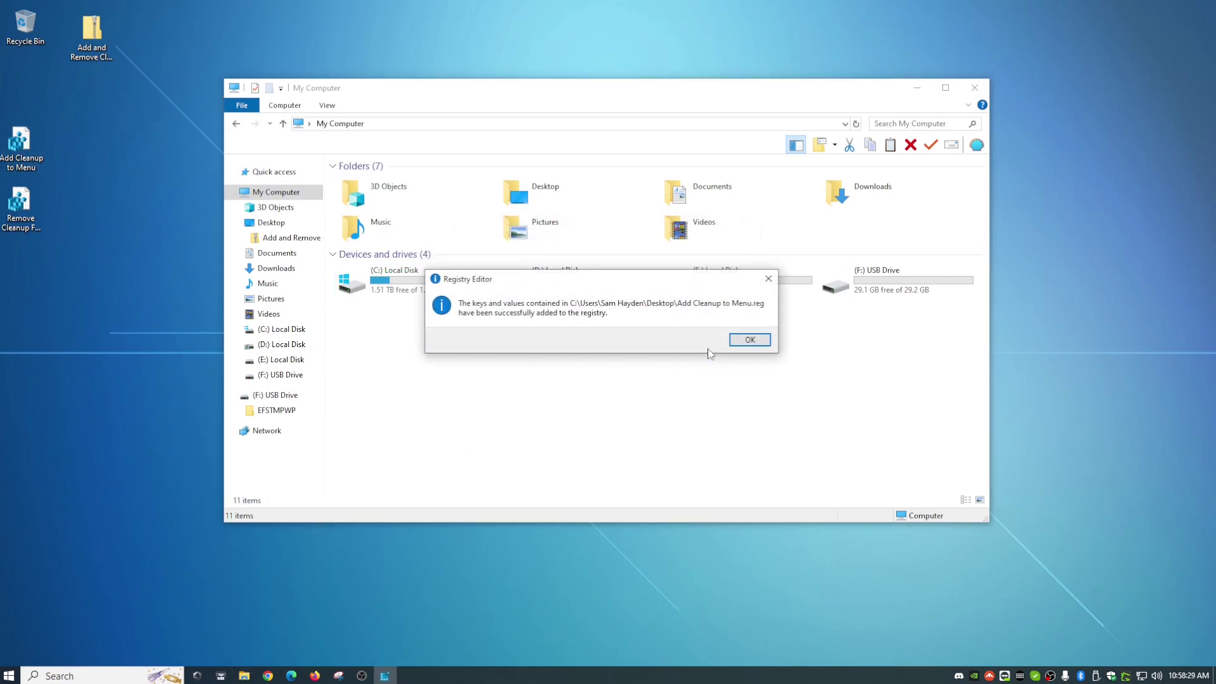
left_click(749, 340)
- Launch Disk Cleanup for (C:) Local Disk from its right-click menu
left_click(471, 276)
right_click(471, 276)
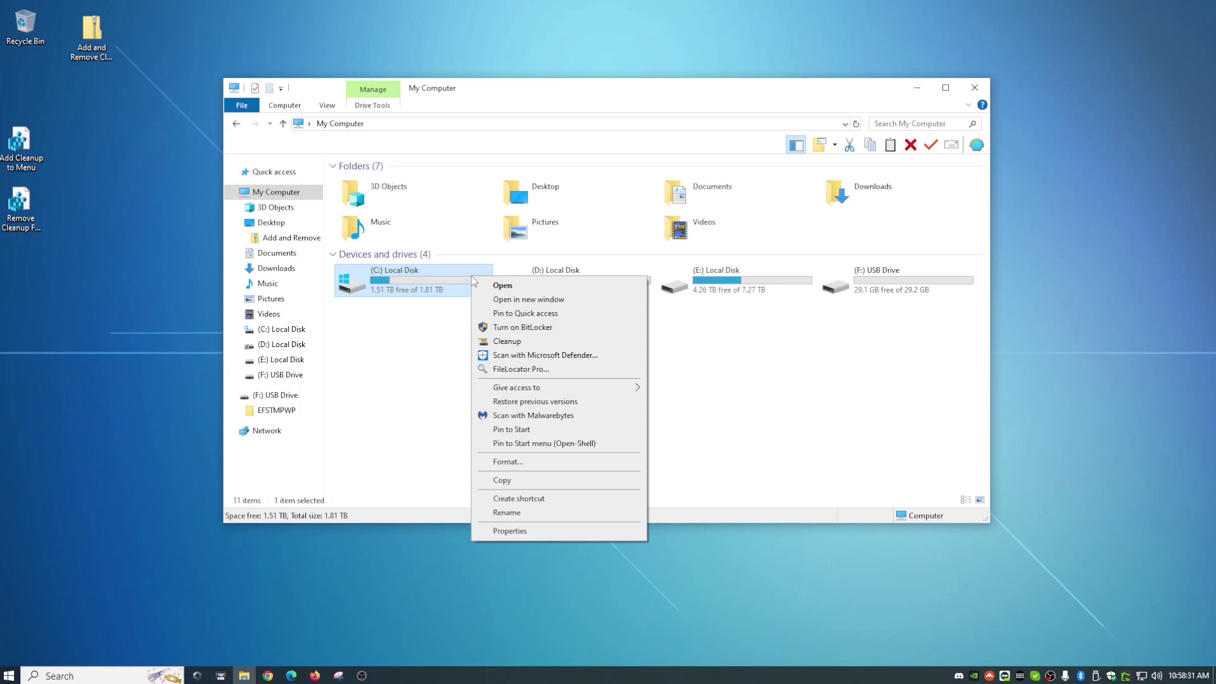
left_click(519, 341)
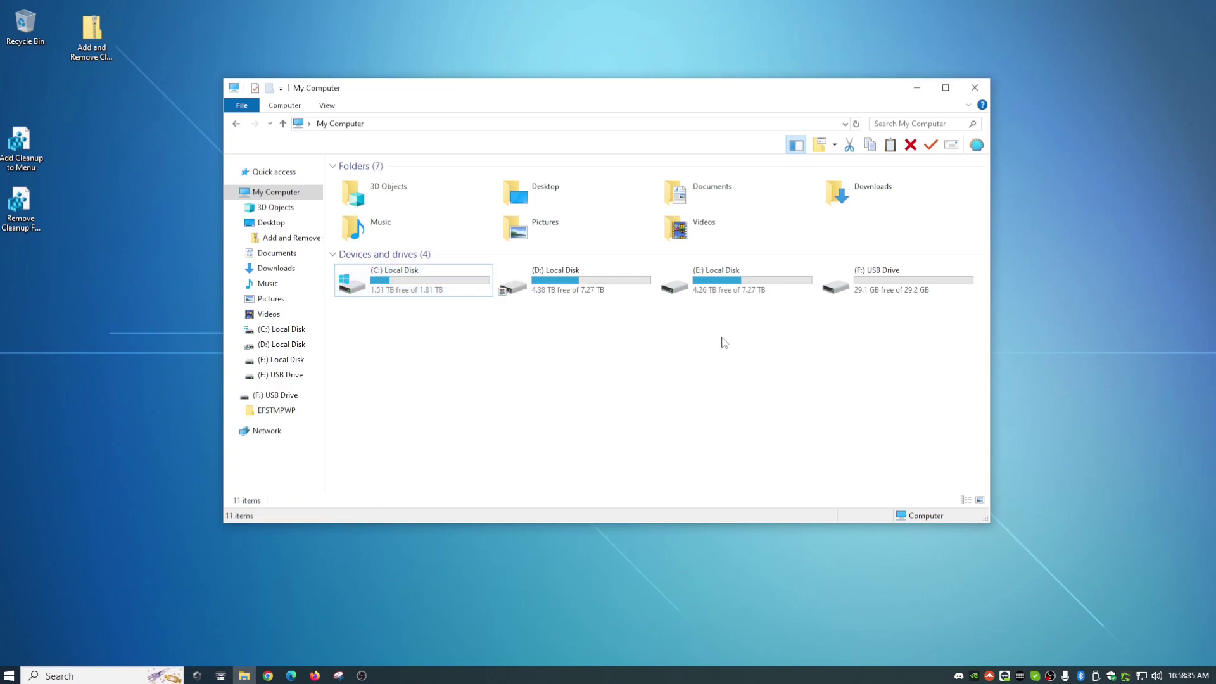
right_click(383, 285)
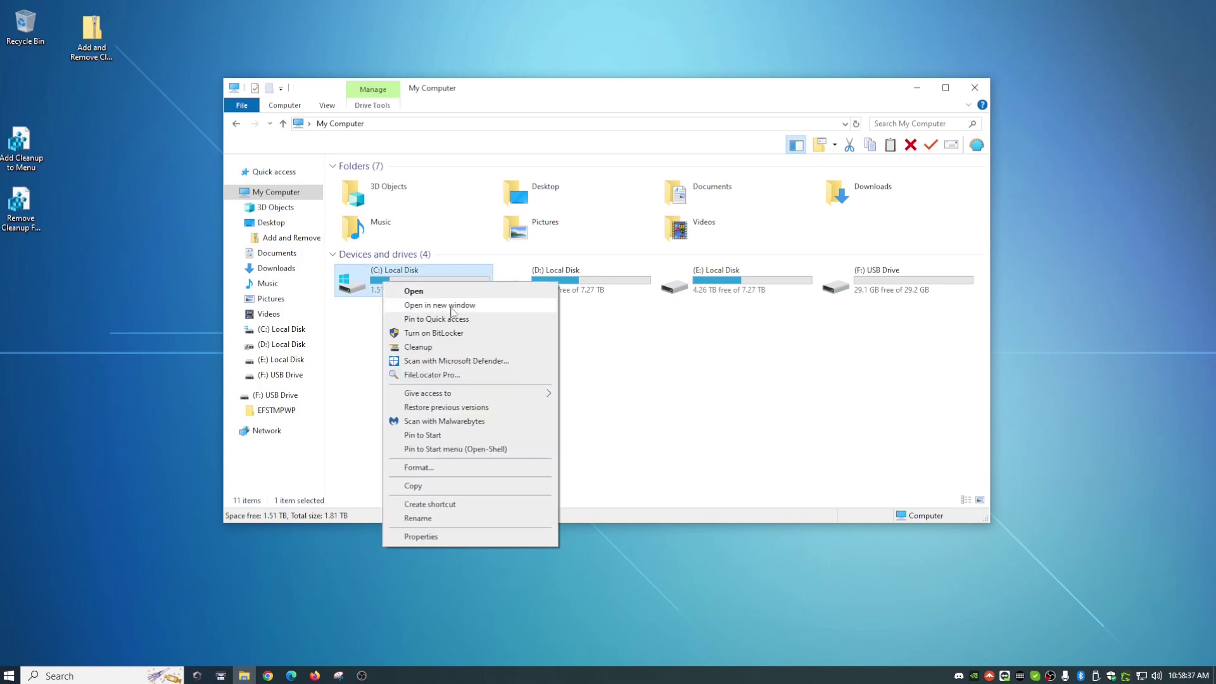
left_click(737, 412)
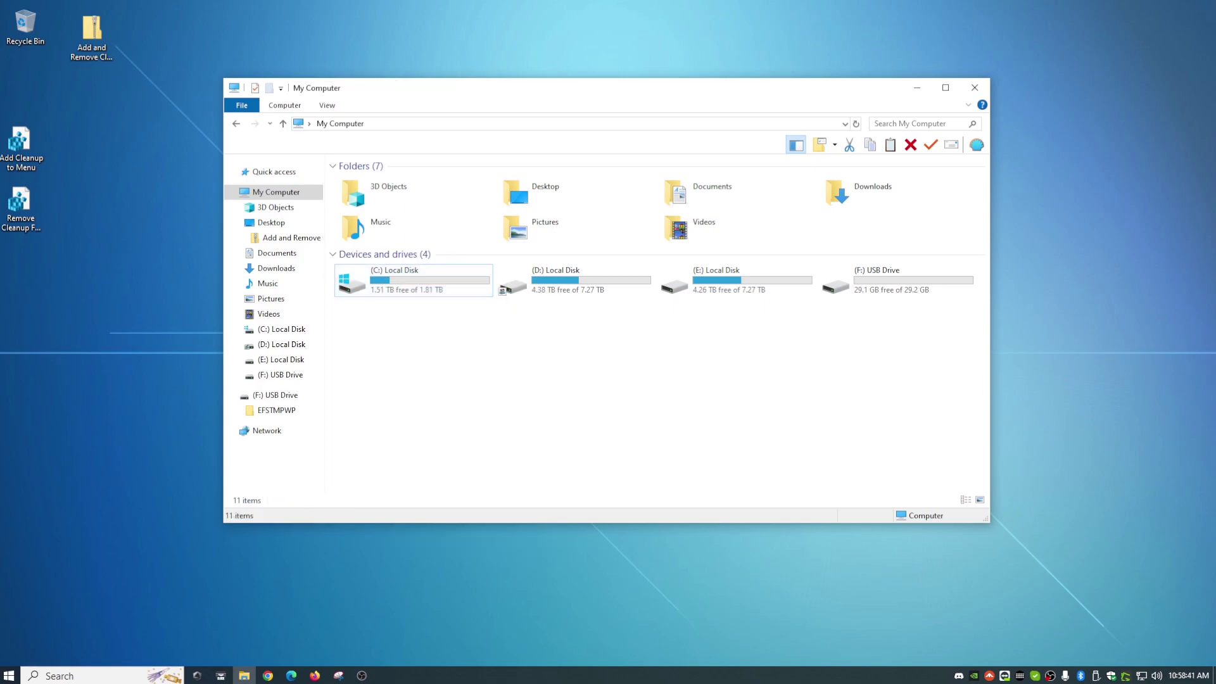